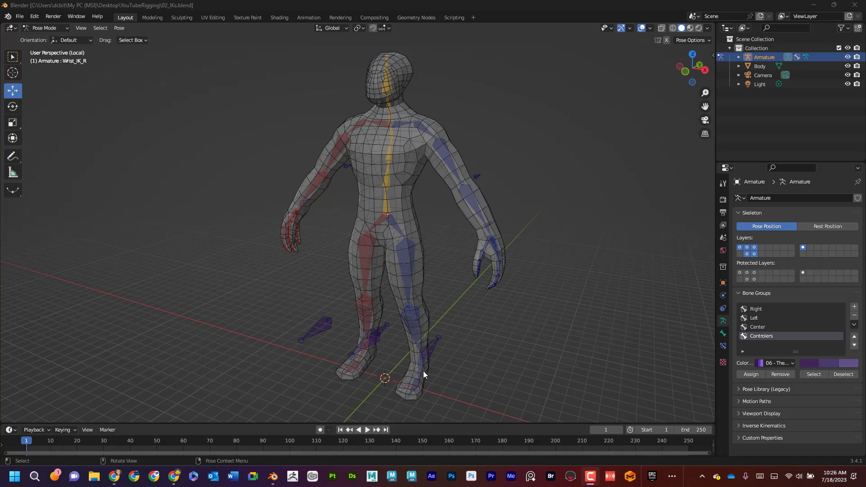
Test the left heel IK control by raising it about 33 m along the Z axis, and undo the move
left_click(432, 346)
key("g")
key("z")
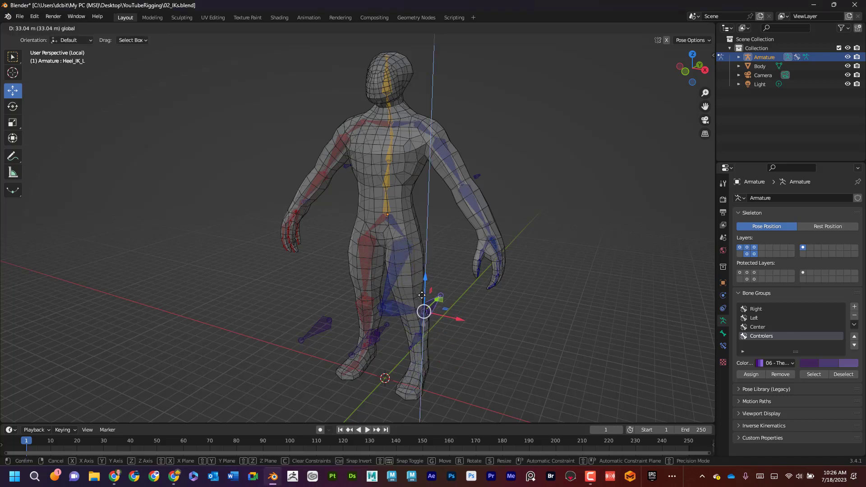
left_click(422, 296)
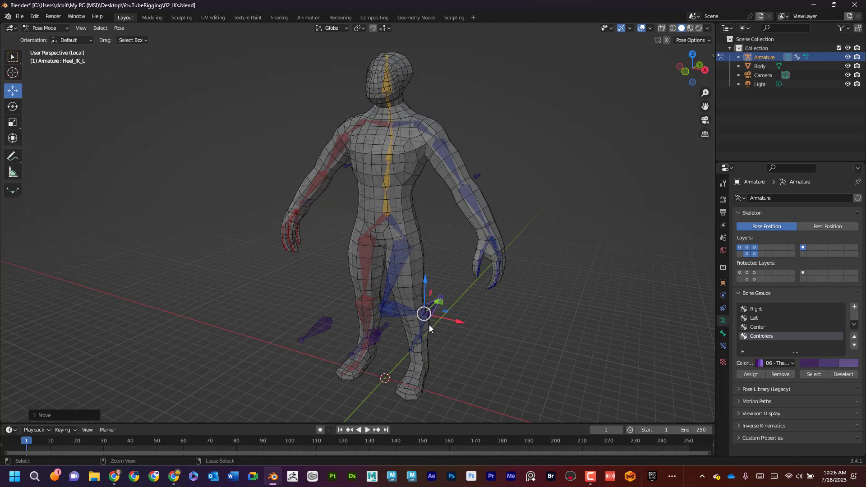
key("ctrl+z")
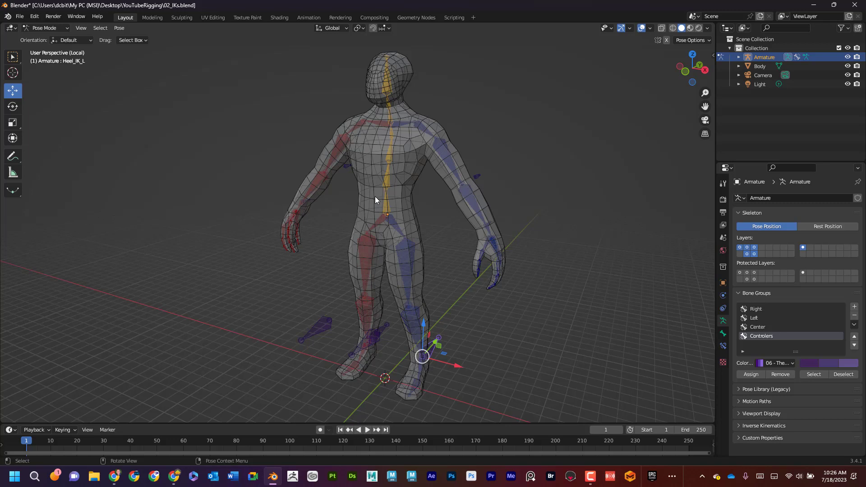
In Object Mode, parent the body mesh to the armature with automatic weights
left_click(45, 28)
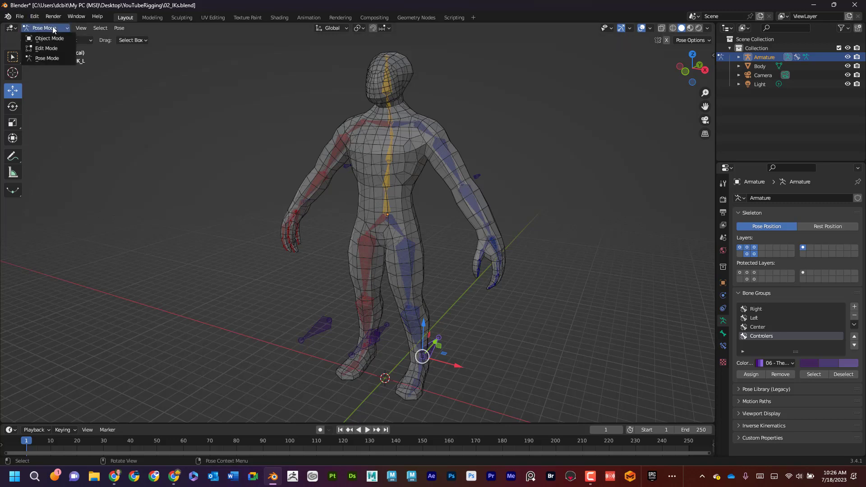
left_click(54, 38)
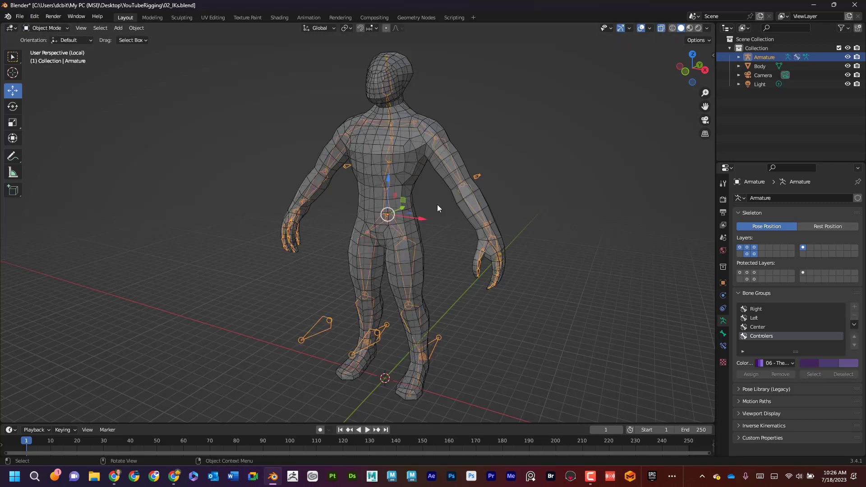
scroll(437, 205, "up", 1)
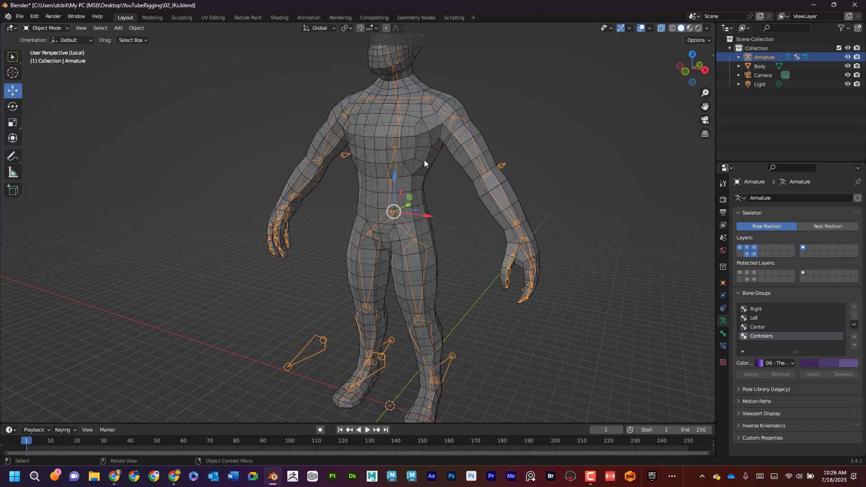
left_click(400, 209)
left_click(394, 213, "shift")
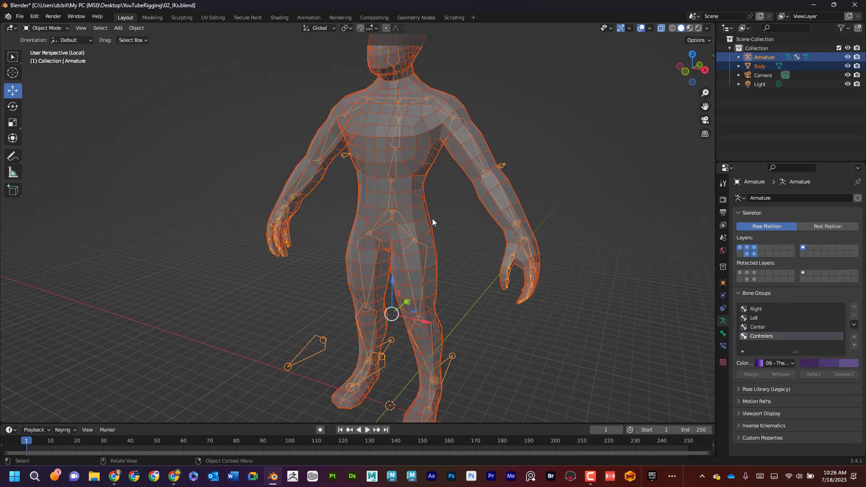
key("ctrl+p")
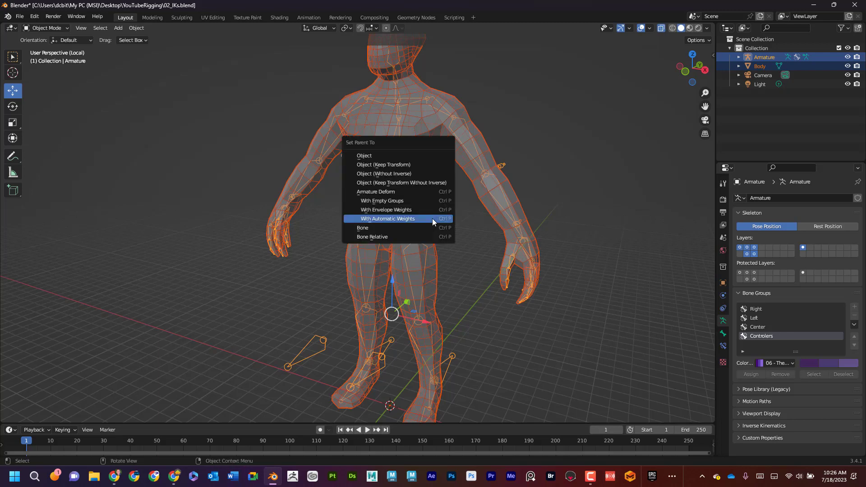
left_click(390, 220)
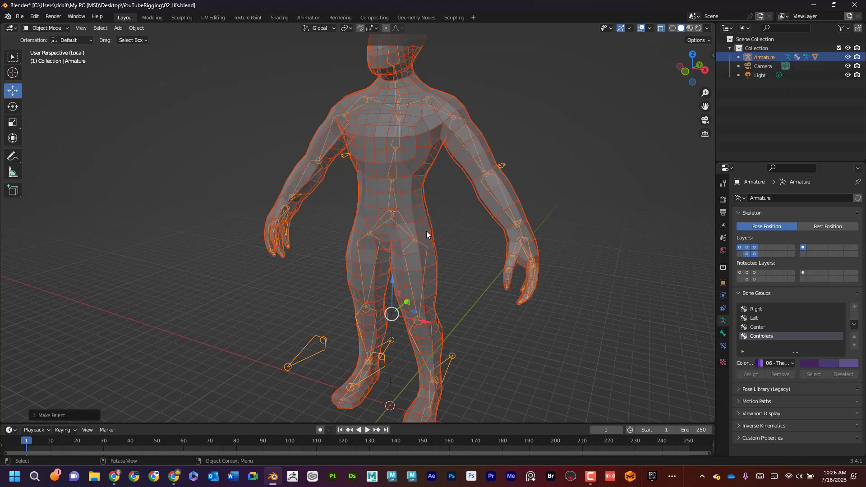
Select the armature alone and switch it to Pose Mode
left_click(448, 365)
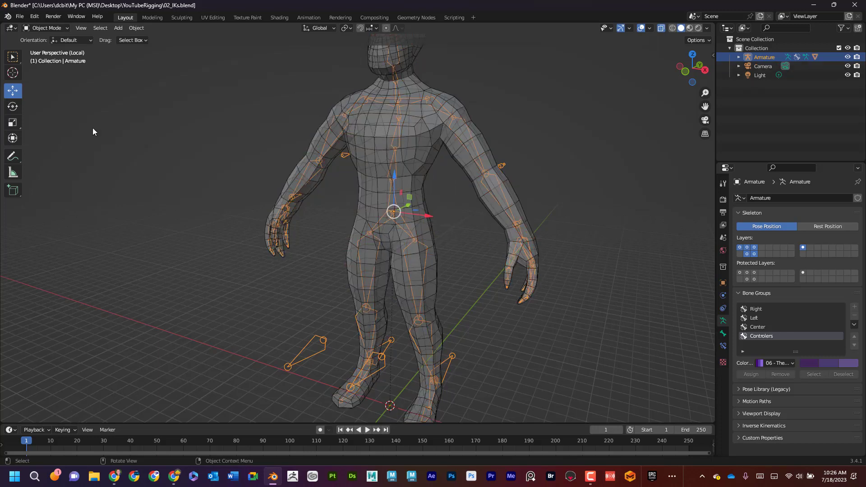
left_click(46, 28)
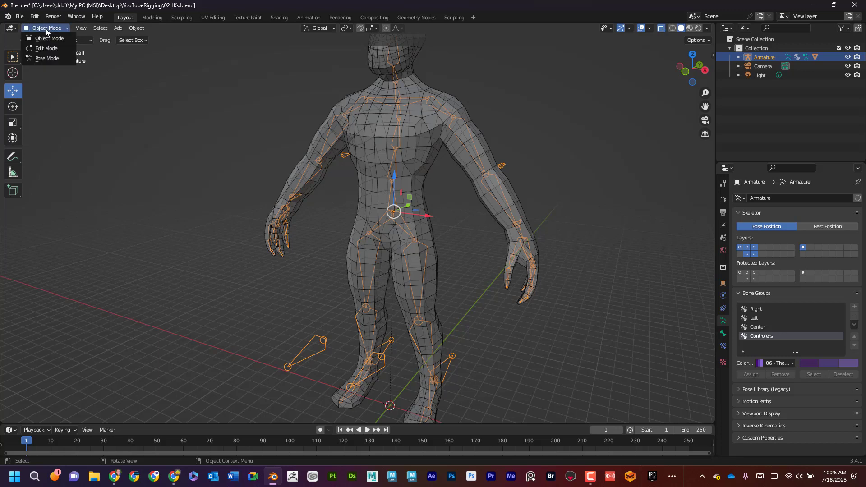
left_click(58, 59)
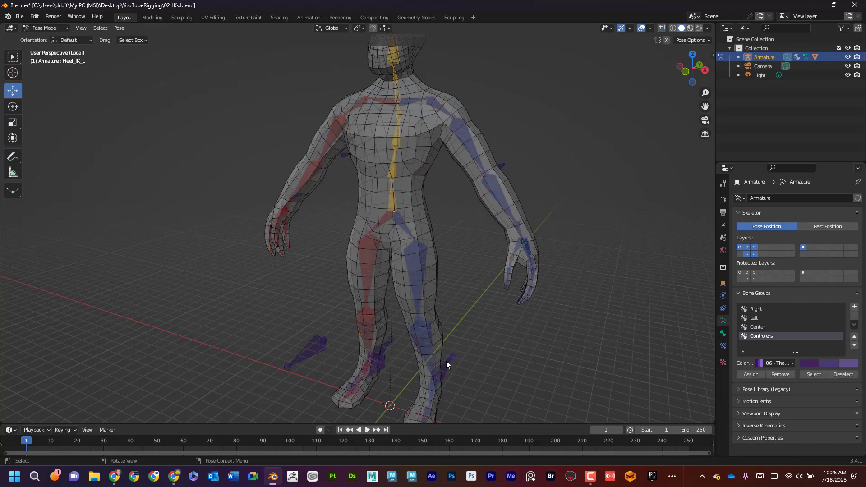
Raise the left heel IK control along Z to test how the leg mesh deforms, and undo the move
left_click(446, 361)
key("g")
key("z")
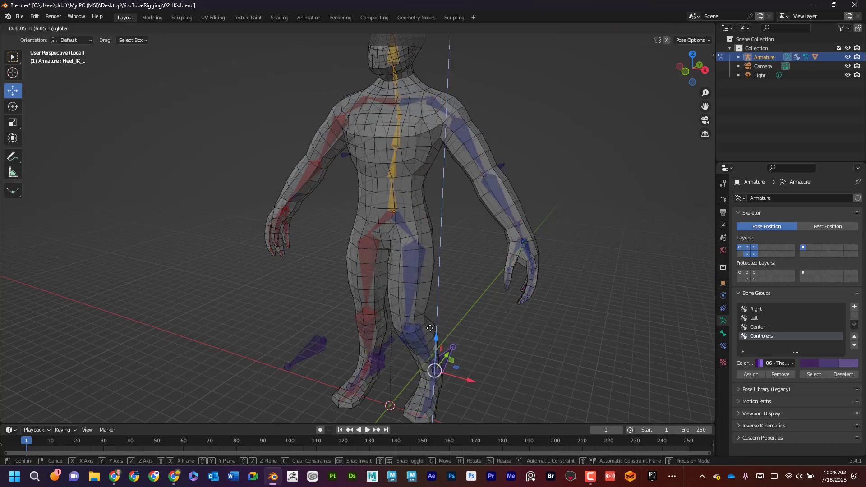
left_click(424, 293)
key("ctrl+z")
Move the left wrist IK control freely to test the arm's deformation, and undo the movement
middle_click_drag(474, 265, 493, 254)
left_click(443, 276)
key("g")
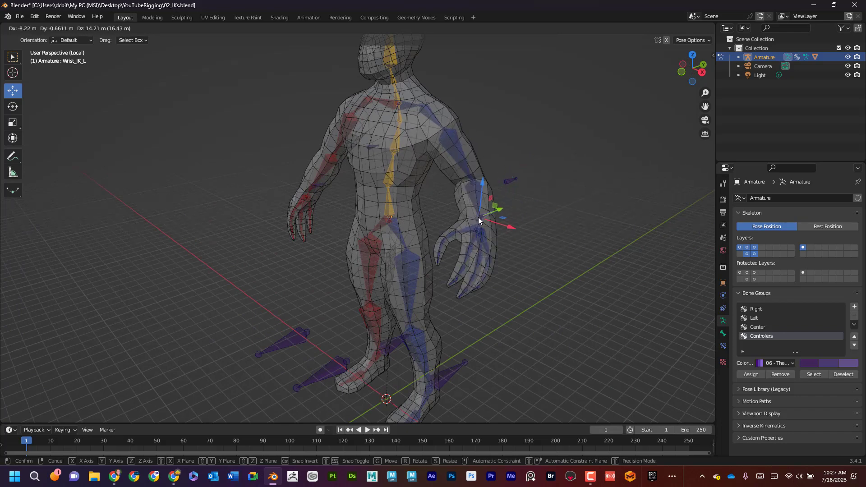
left_click(496, 215)
middle_click_drag(497, 215, 427, 163)
key("g")
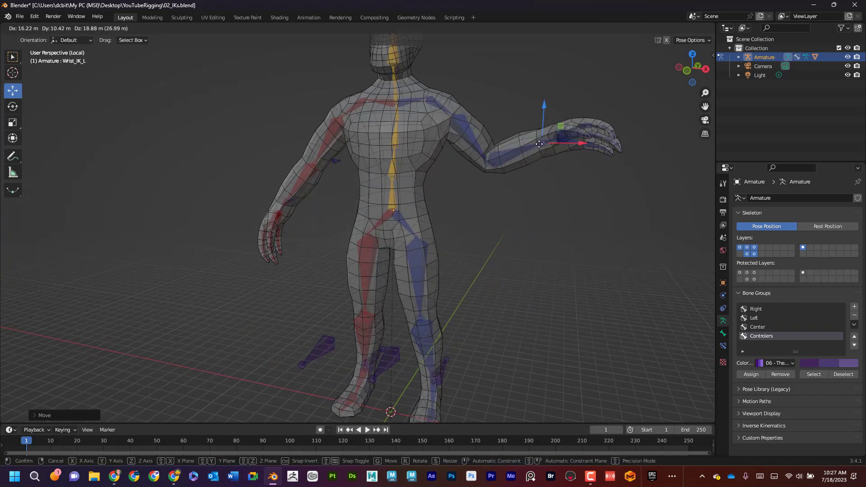
right_click(458, 196)
key("ctrl+z")
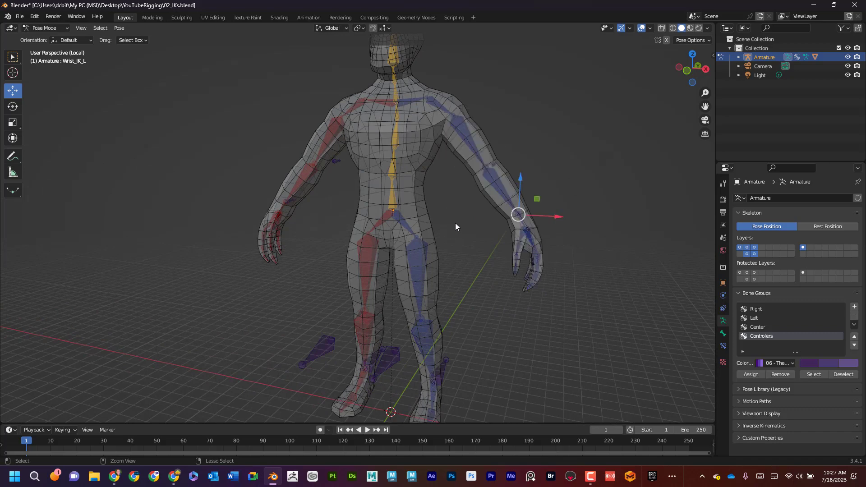
Return to Object Mode, select the armature and the body mesh with the body active, and enter Weight Paint mode
middle_click_drag(456, 225, 427, 254)
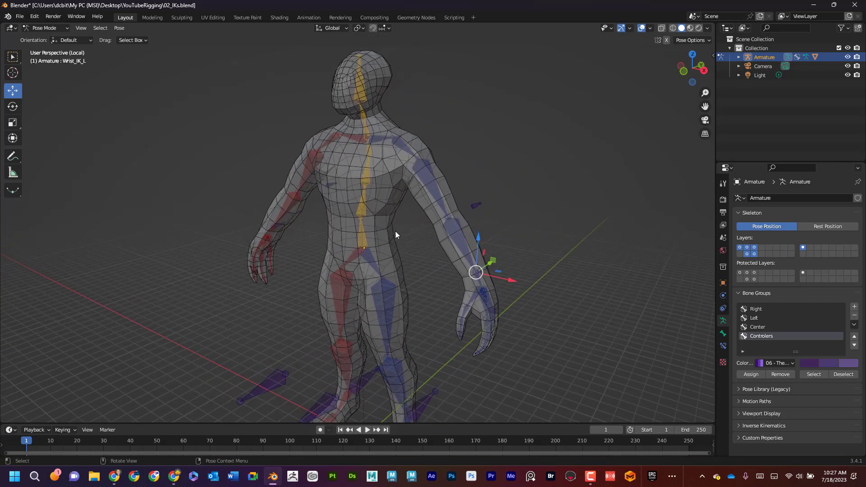
left_click(61, 28)
left_click(48, 36)
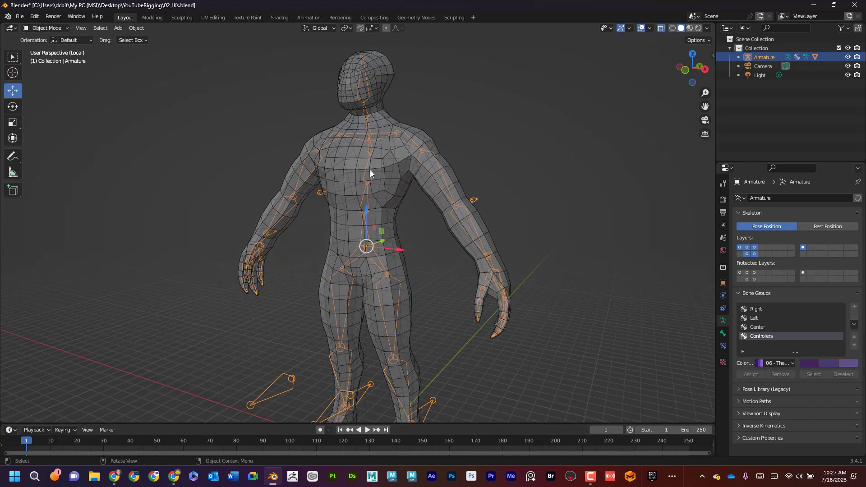
left_click(367, 252)
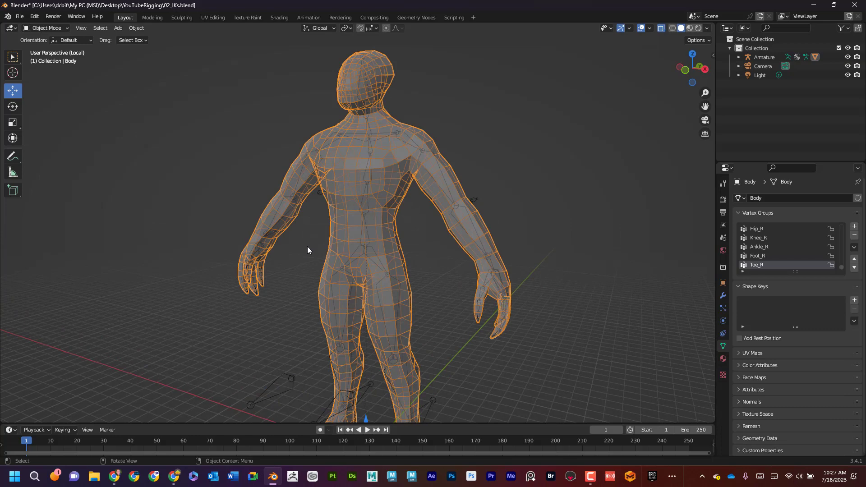
left_click(308, 246)
left_click(367, 248)
left_click(371, 245)
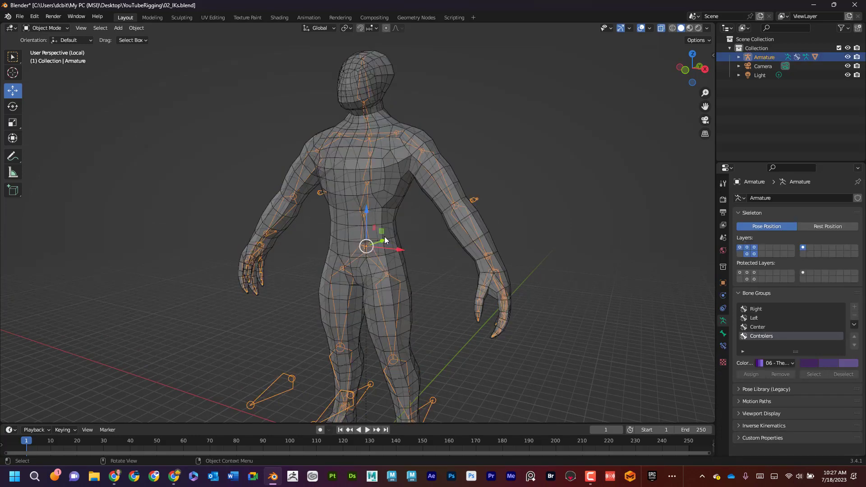
left_click(389, 208, "shift")
left_click(54, 28)
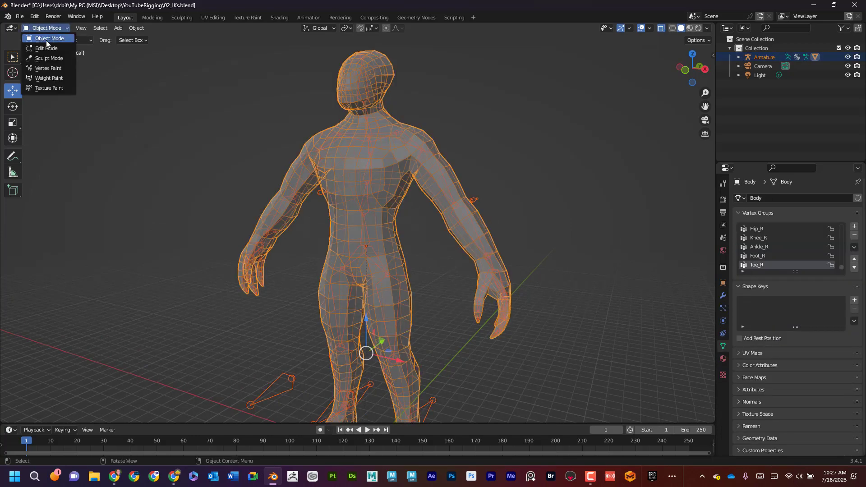
left_click(60, 78)
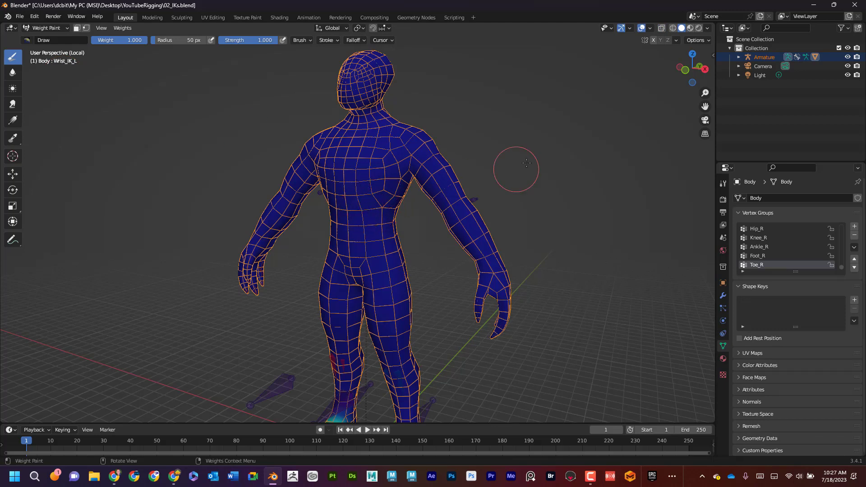
Turn on X-ray to show the bones through the mesh and select the Elbow_L bone to display its weights
left_click(660, 31)
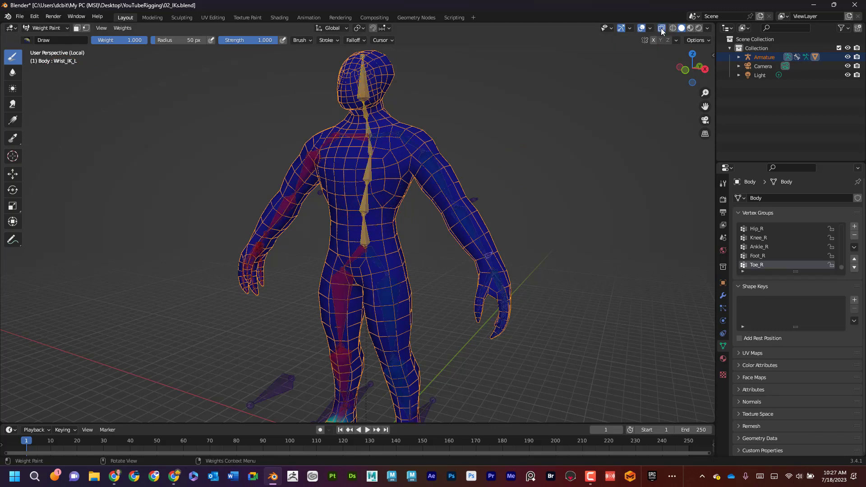
middle_click_drag(503, 164, 438, 179)
left_click(437, 179, "ctrl")
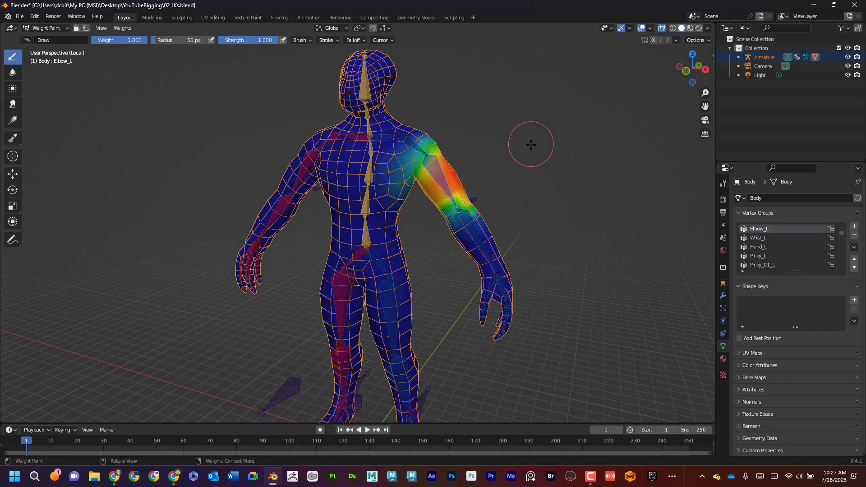
scroll(531, 142, "up", 5)
mouse_move(549, 126)
middle_mouse_down()
mouse_move(513, 132)
mouse_move(535, 133)
middle_mouse_up()
mouse_move(548, 182)
middle_mouse_down("shift")
mouse_move(518, 176)
mouse_move(416, 189)
middle_mouse_up("shift")
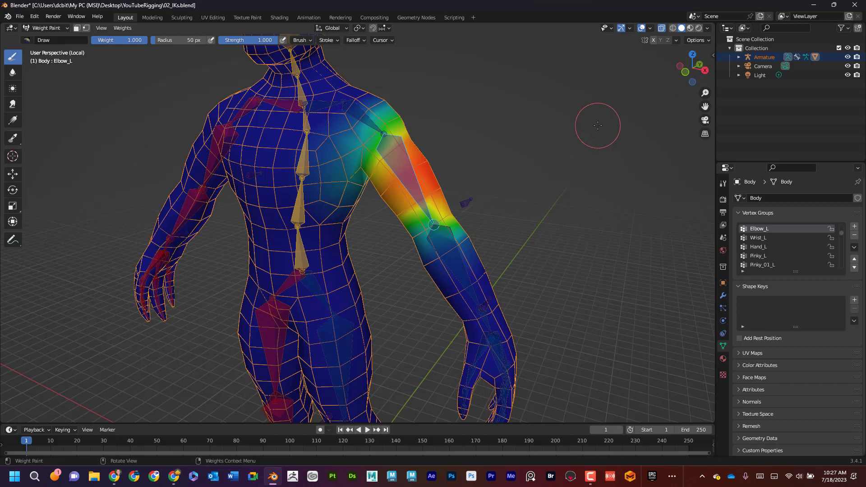
Show the Draw brush settings in the sidebar and paint Elbow_L weight 1.000 across the lower chest with the 50 px brush
key("n")
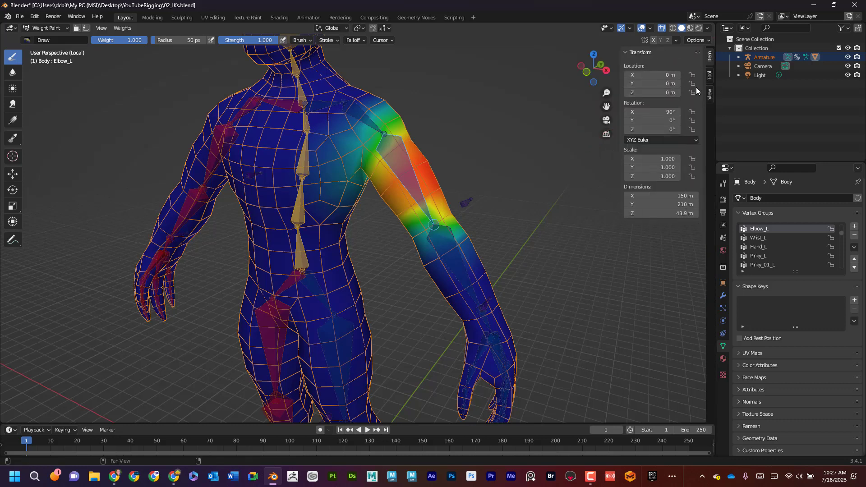
left_click(709, 75)
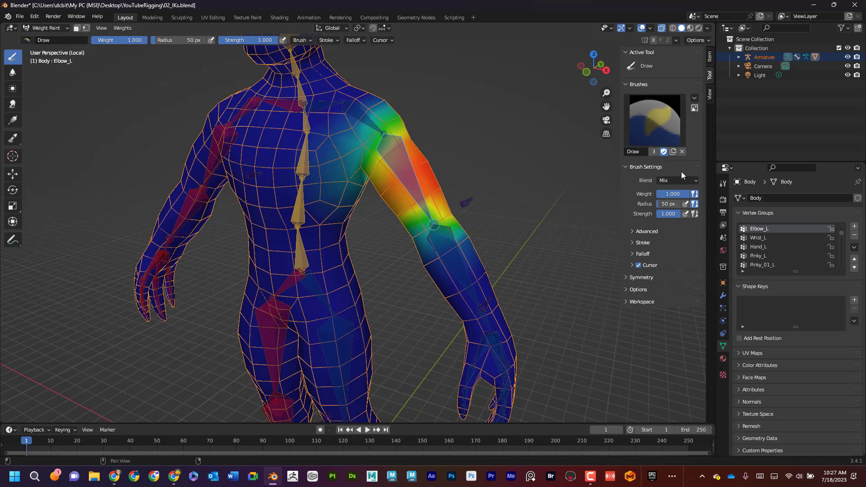
left_click(323, 229)
mouse_move(323, 229)
left_mouse_down()
mouse_move(316, 217)
mouse_move(292, 226)
mouse_move(342, 212)
mouse_move(307, 228)
mouse_move(334, 221)
mouse_move(294, 198)
mouse_move(340, 211)
left_mouse_up()
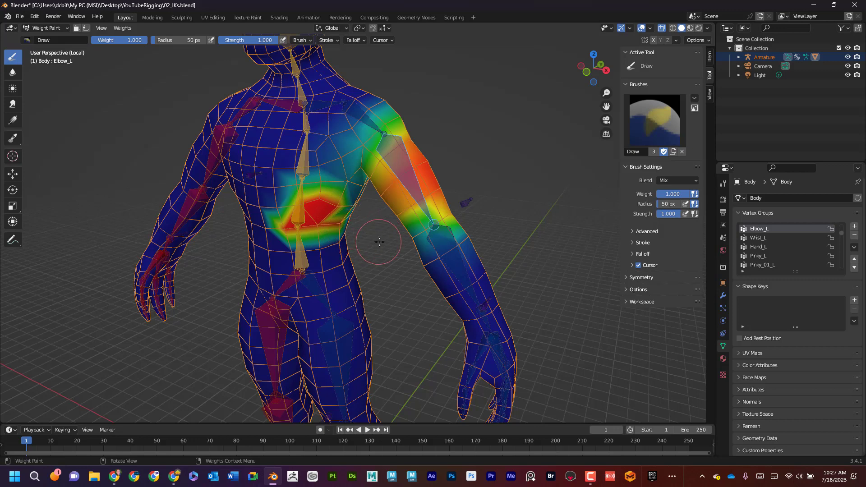
scroll(333, 224, "down", 3)
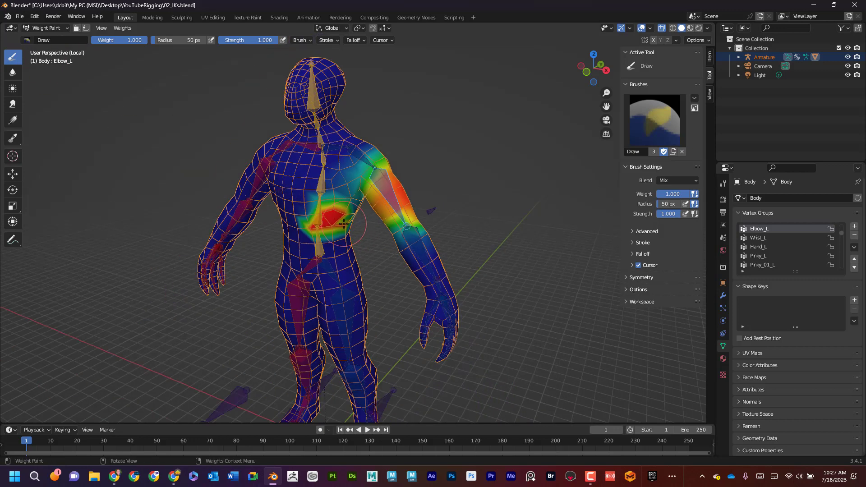
middle_click_drag(334, 223, 361, 212)
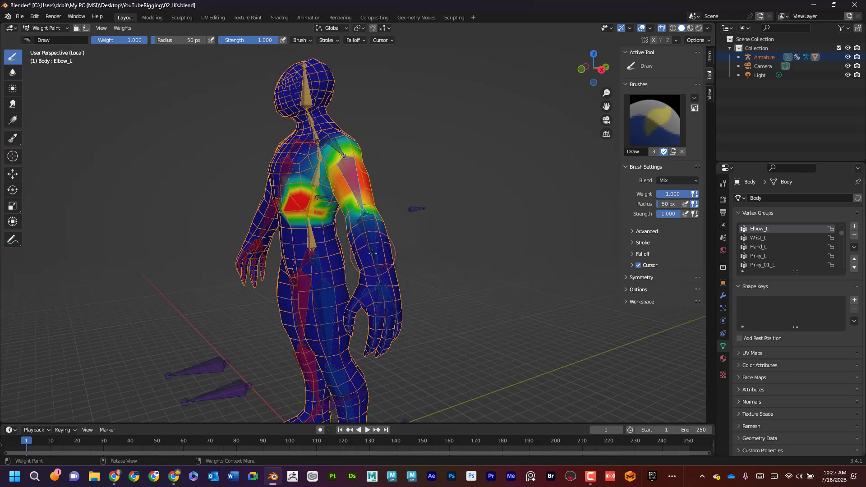
Switch the body mesh from Weight Paint back to Object Mode
left_click(57, 29)
left_click(66, 28)
left_click(64, 39)
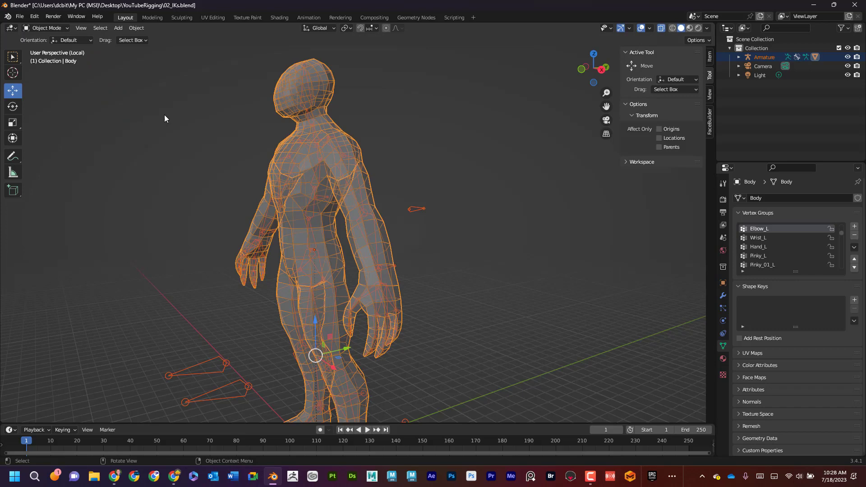
Deselect the body mesh, switch the armature to Pose Mode, and select the Wrist_IK_L bone
middle_click_drag(164, 115, 140, 105)
left_click(51, 28)
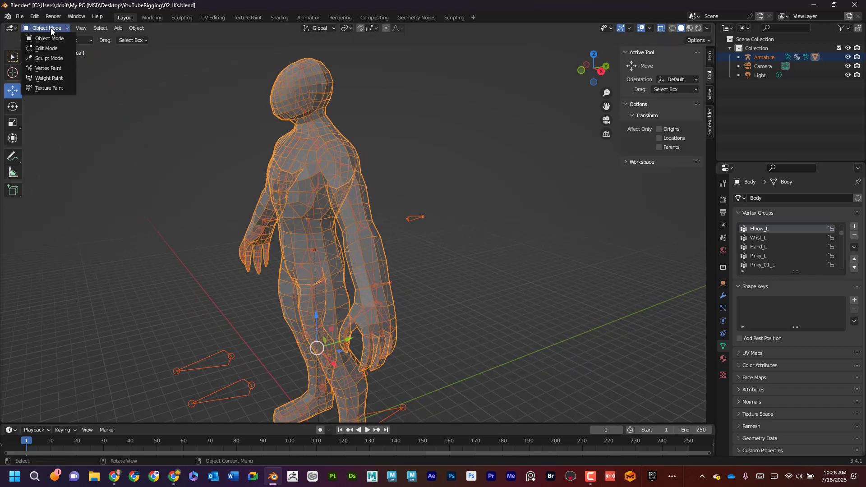
left_click(453, 252)
left_click(383, 283)
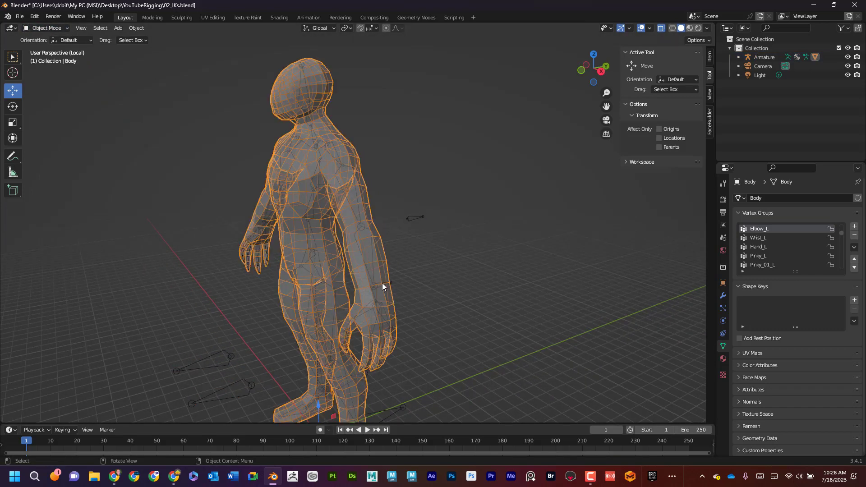
left_click(158, 180)
left_click(50, 27)
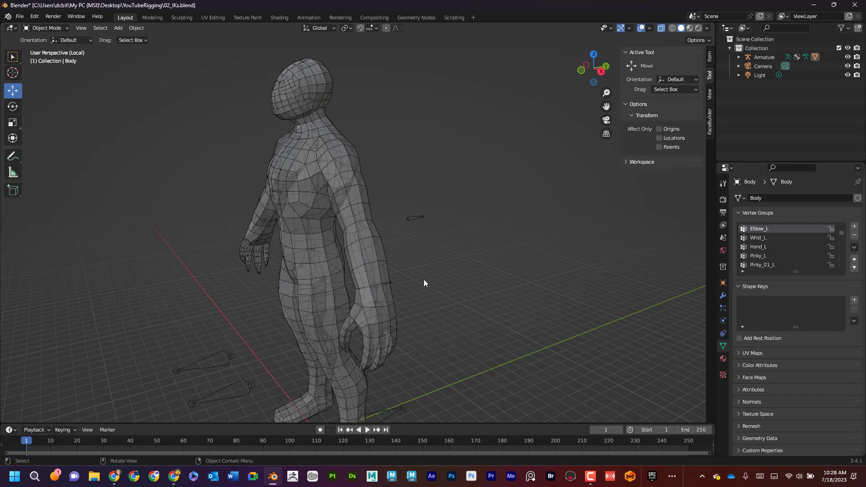
left_click(230, 358)
left_click(48, 28)
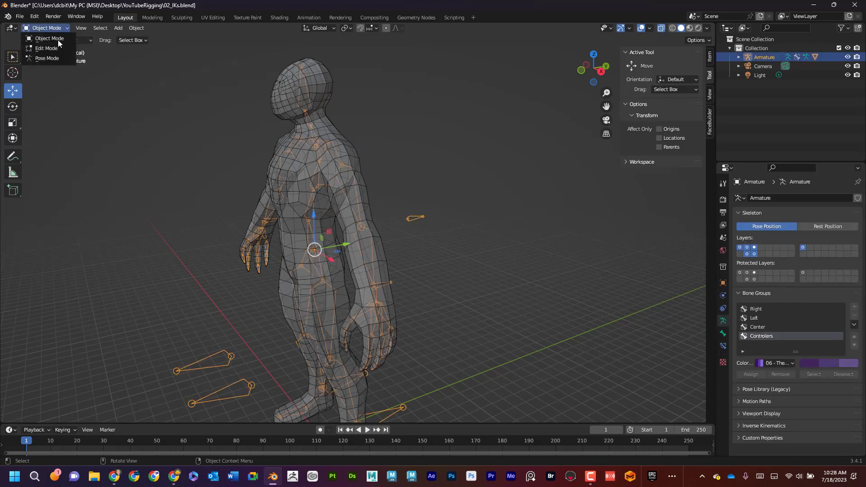
left_click(47, 58)
left_click(382, 285)
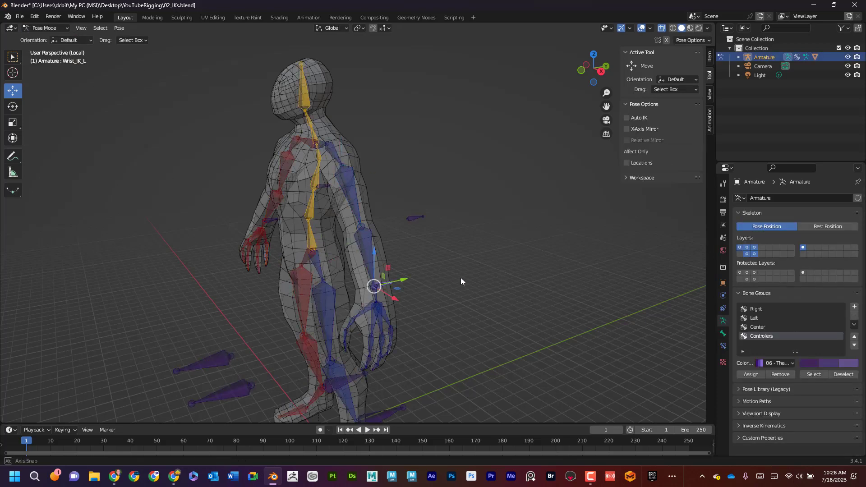
Test the left arm's deformation by moving Wrist_IK_L outward and back inward, and undo both moves
middle_click_drag(461, 277, 433, 271)
key("g")
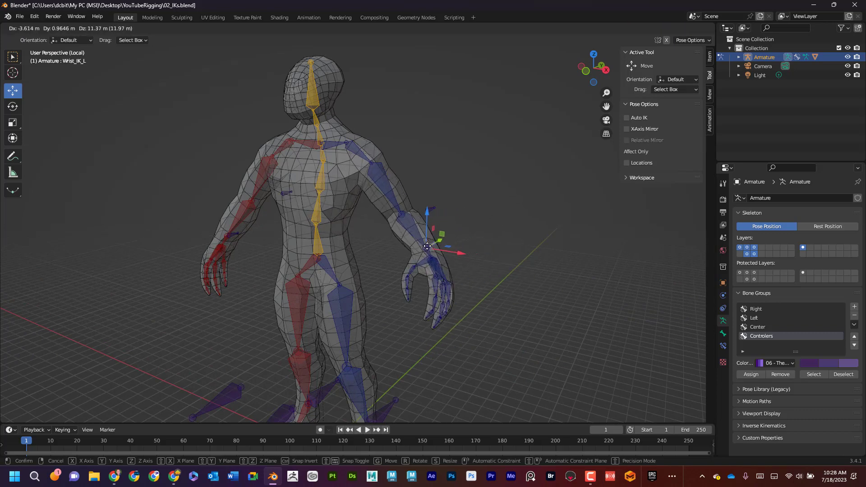
left_click(467, 239)
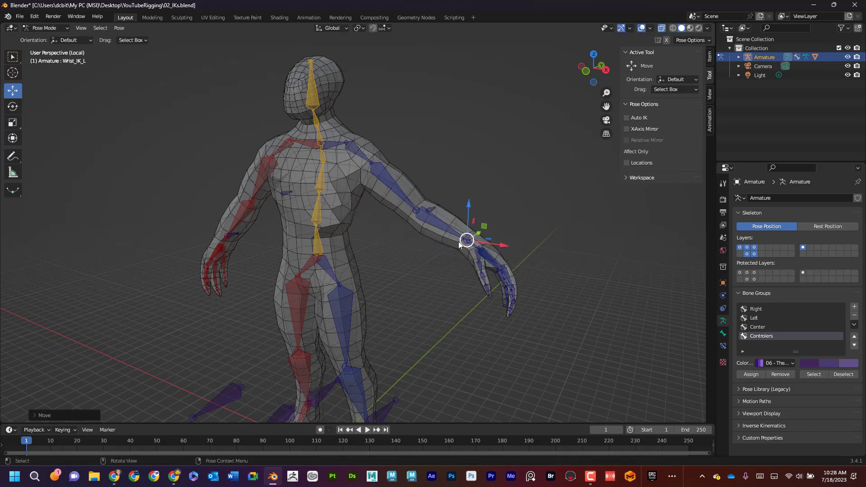
key("g")
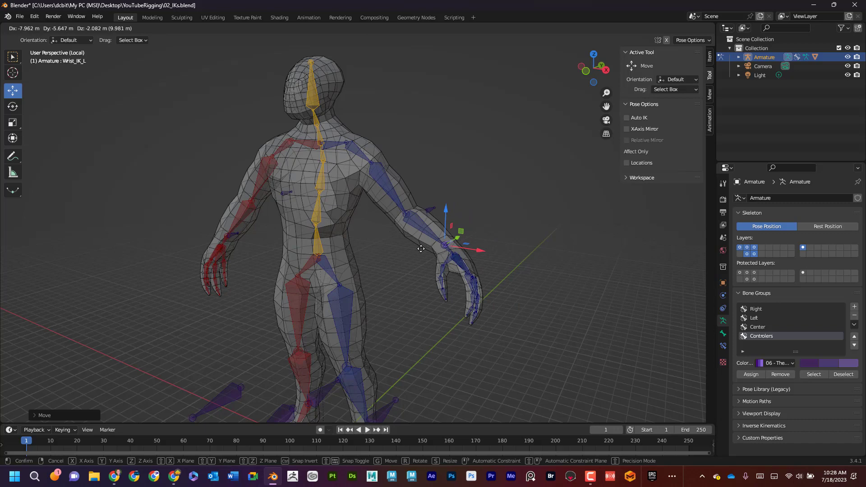
left_click(408, 240)
key("ctrl+z")
key("ctrl+z")
Insert a Location & Rotation keyframe for Wrist_IK_L at frame 1
middle_click_drag(448, 223, 463, 177)
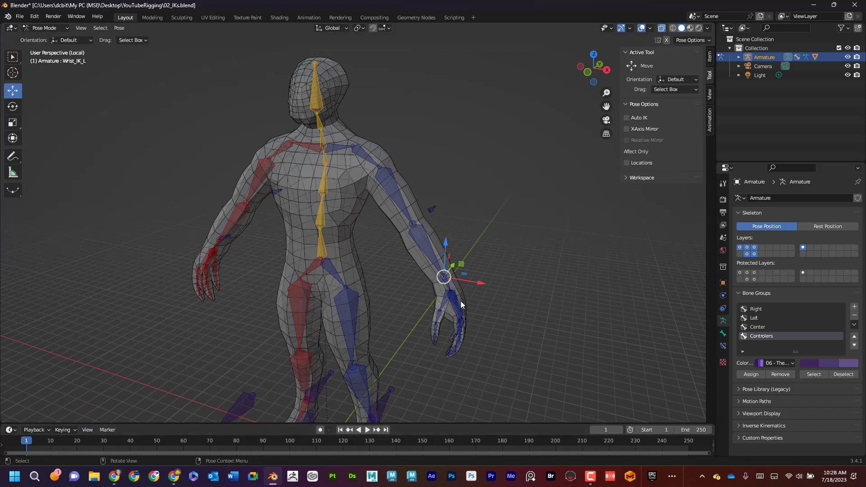
middle_click_drag(461, 301, 440, 273, "shift")
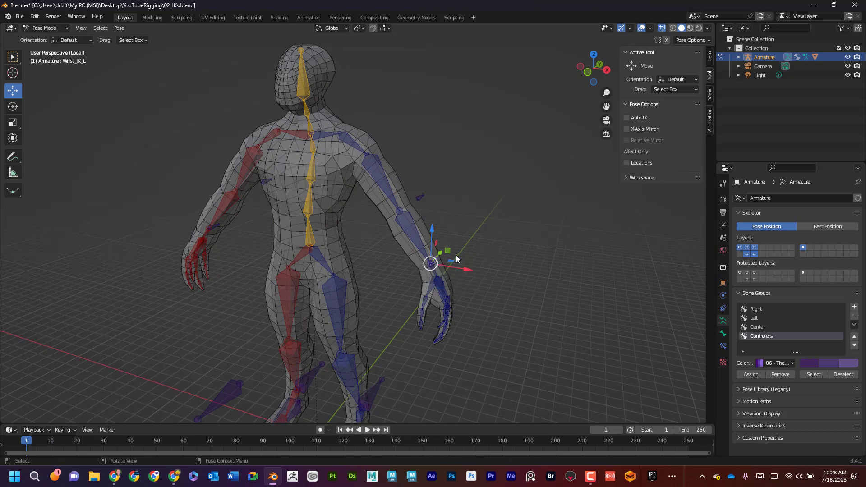
key("i")
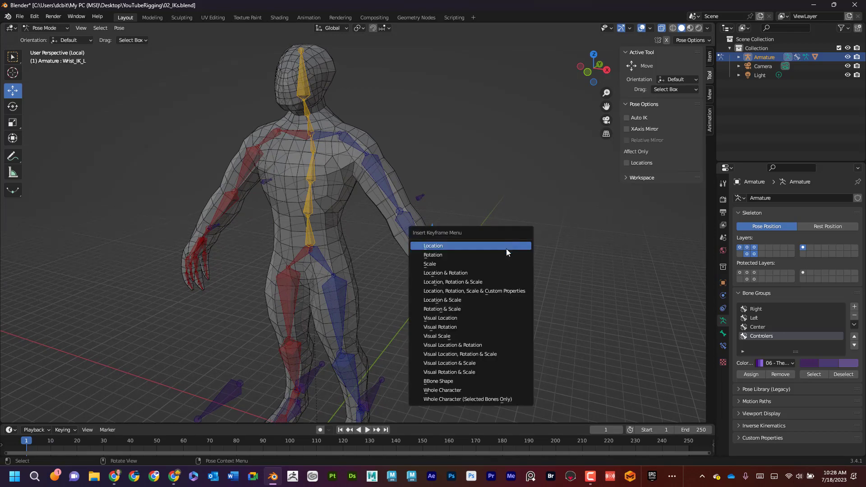
left_click(504, 273)
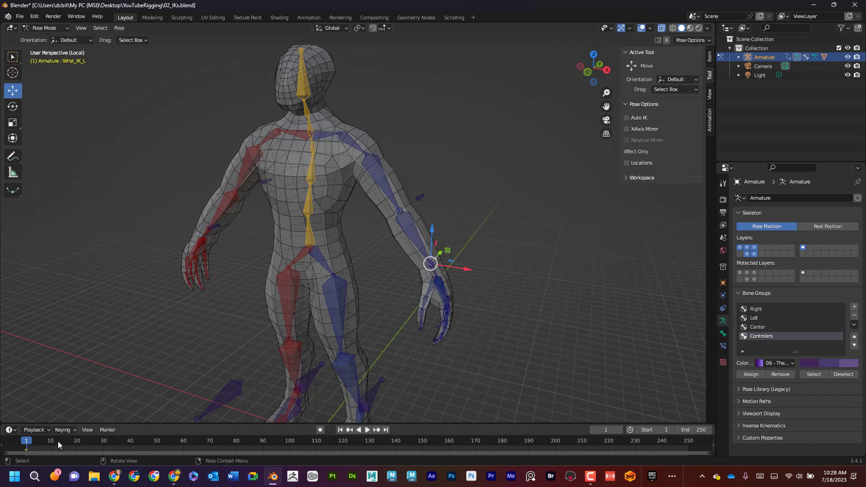
At frame 60, move Wrist_IK_L in toward the hip so the elbow bends, and insert a Location & Rotation keyframe
left_click_drag(28, 442, 184, 441)
left_click_drag(430, 264, 375, 246)
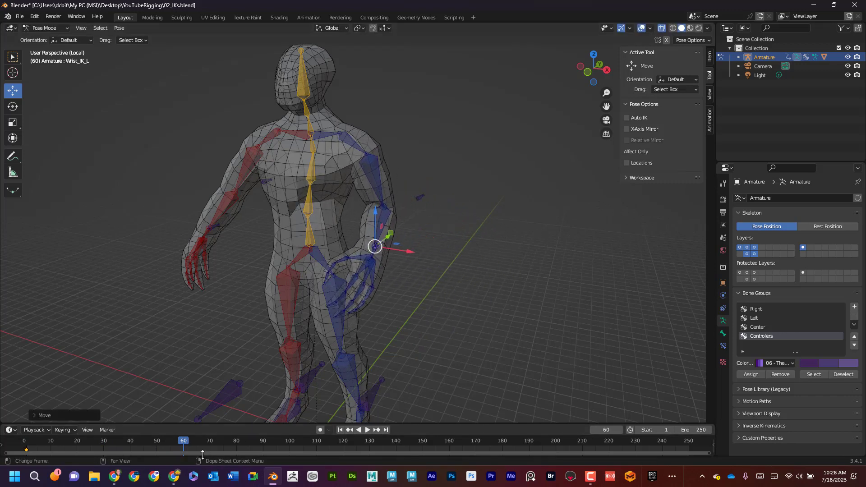
key("i")
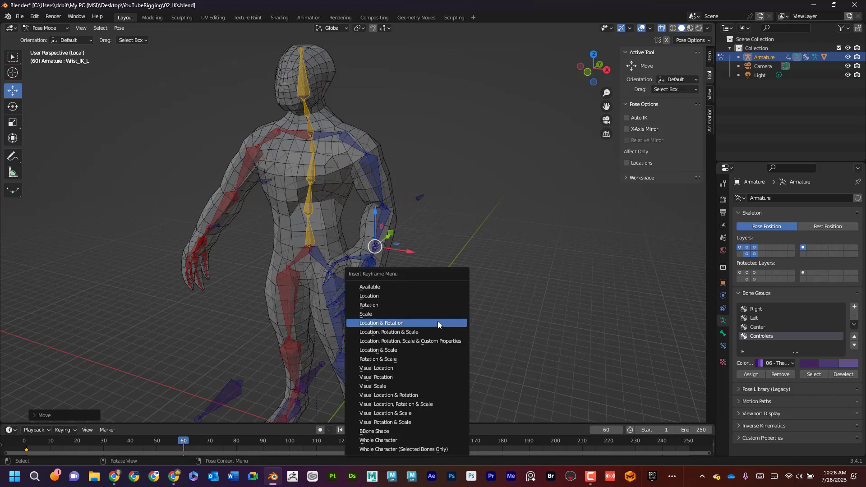
left_click(437, 321)
At frame 108, move Wrist_IK_L outward to extend the left arm to the side, and insert a Location & Rotation keyframe
left_click_drag(186, 444, 311, 443)
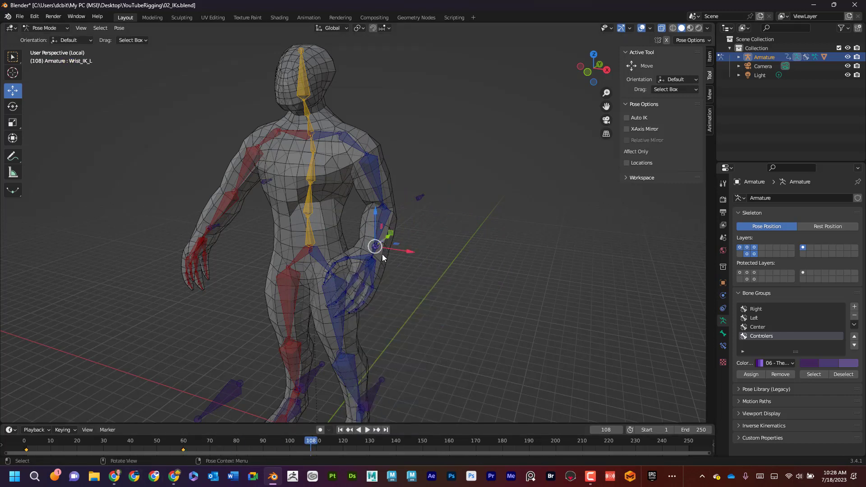
key("g")
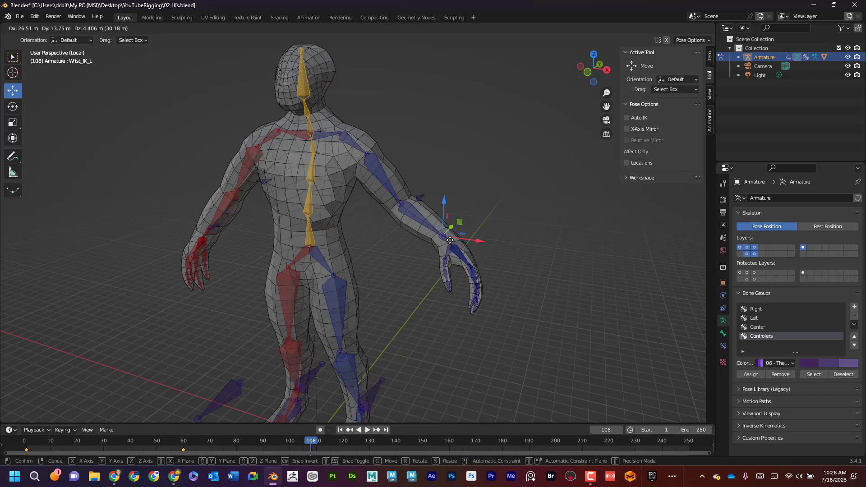
left_click(472, 225)
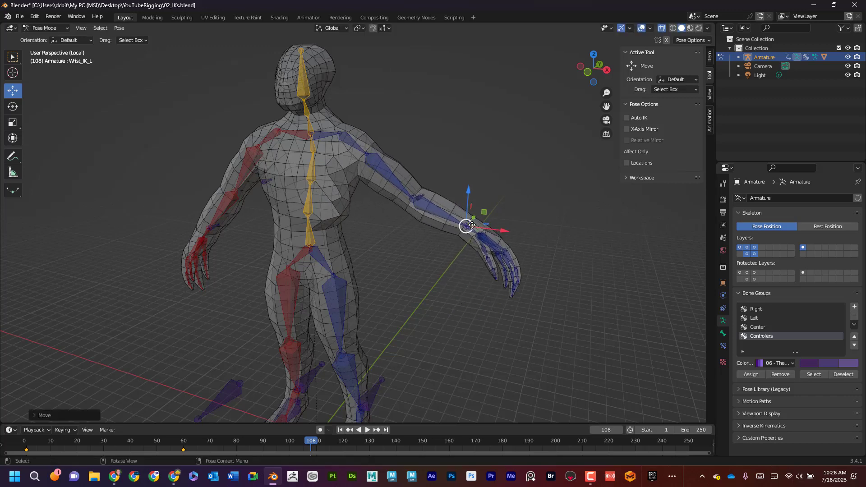
key("i")
left_click(438, 327)
Play back the arm animation to check the deformation, and return to frame 1
key("ctrl+shift+space")
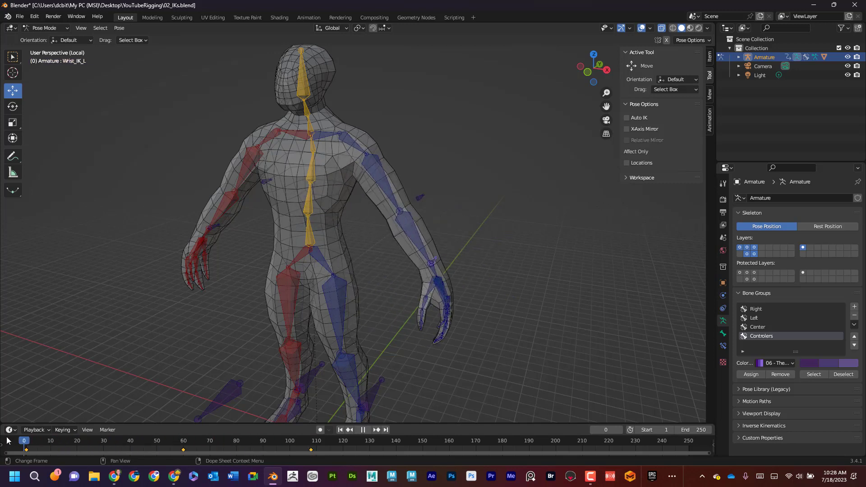
left_click_drag(92, 438, 26, 440)
key("space")
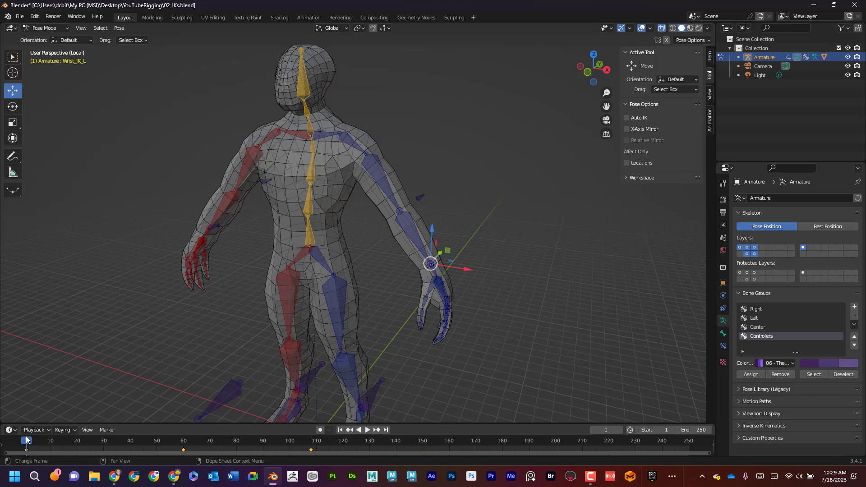
Return the armature to Object Mode, select the body mesh, and enter Weight Paint mode
left_click(328, 206)
left_click(48, 28)
left_click(49, 38)
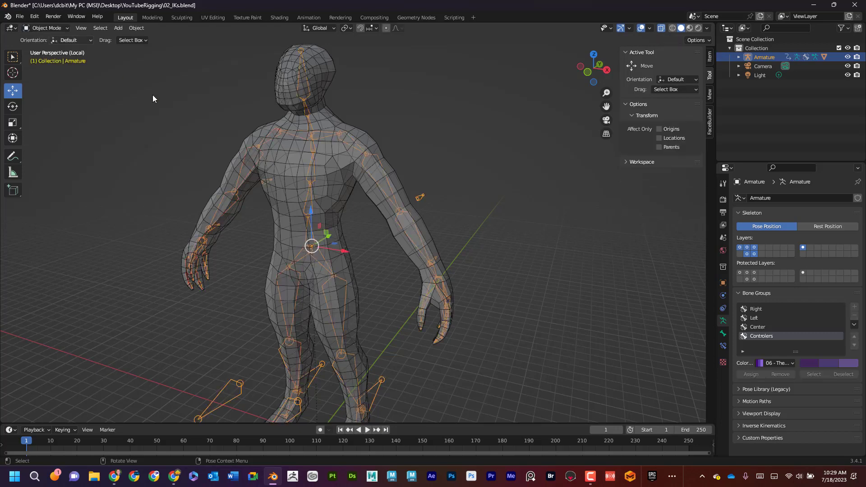
left_click(286, 158)
left_click(45, 28)
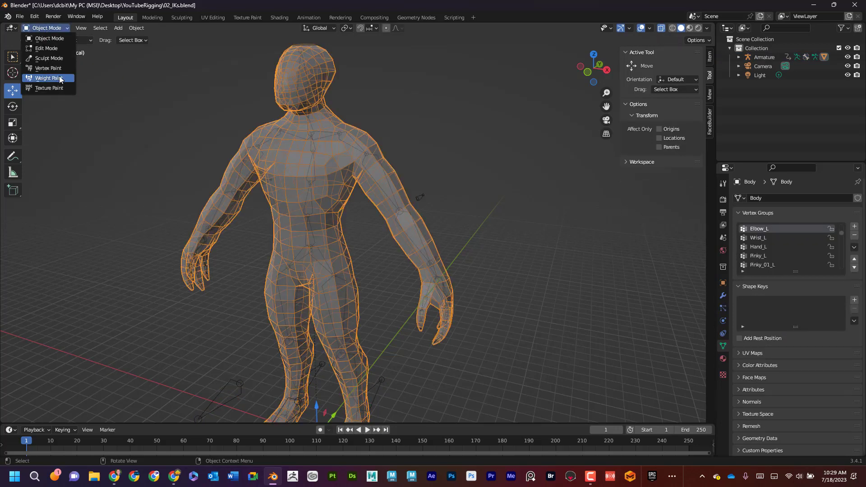
left_click(45, 74)
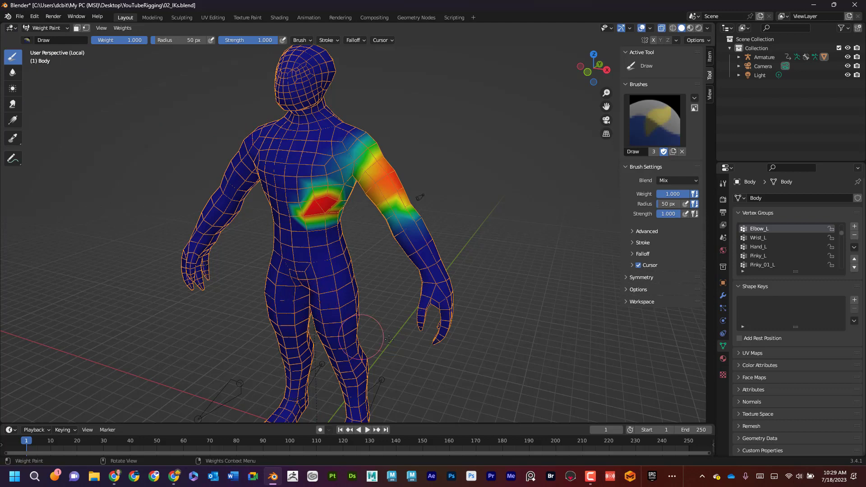
Play the arm animation in Weight Paint mode to examine how the painted chest area follows Elbow_L
scroll(366, 269, "up", 2)
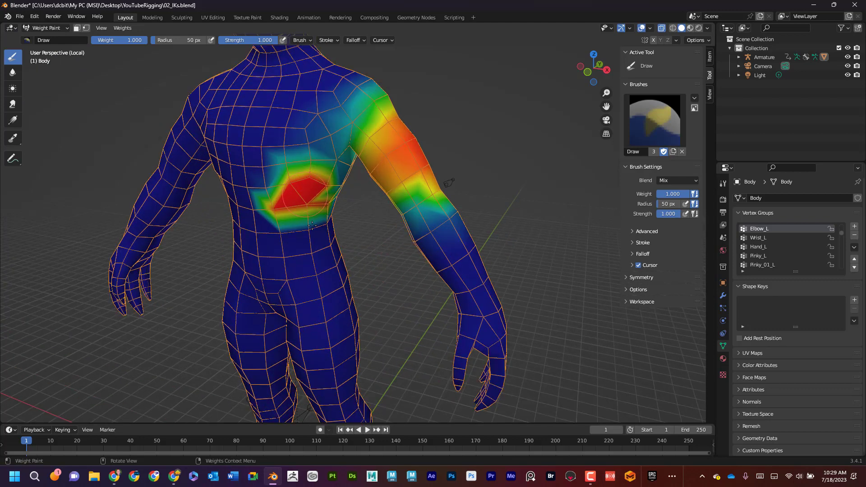
mouse_move(28, 441)
left_mouse_down()
mouse_move(173, 444)
mouse_move(17, 447)
left_mouse_up()
key("space")
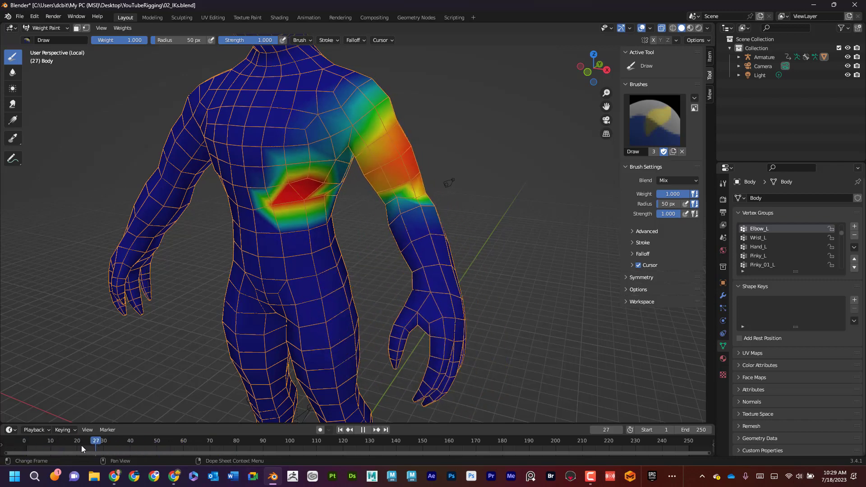
key("Escape")
Set the Draw brush weight to 0.000 and paint away the Elbow_L weight on the lower chest
left_click_drag(136, 40, 93, 40)
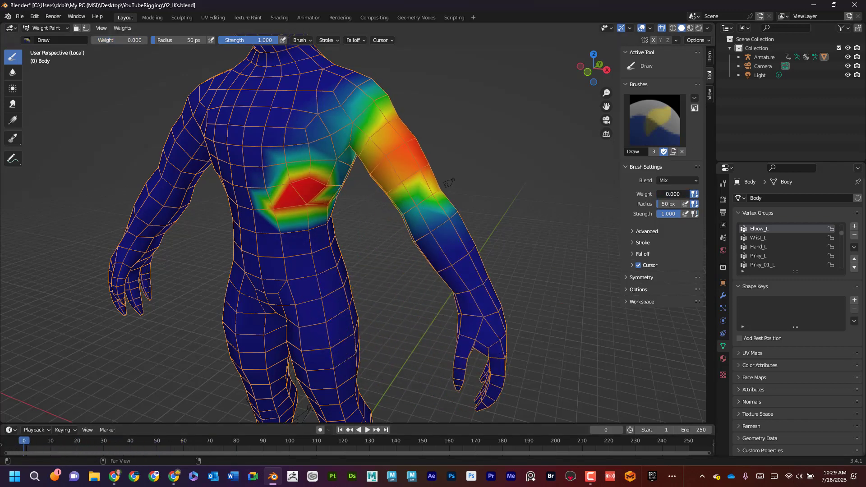
mouse_move(308, 211)
left_mouse_down()
mouse_move(298, 205)
mouse_move(301, 192)
mouse_move(273, 208)
mouse_move(318, 189)
mouse_move(284, 166)
mouse_move(302, 173)
left_mouse_up()
key("ctrl+z")
key("ctrl+z")
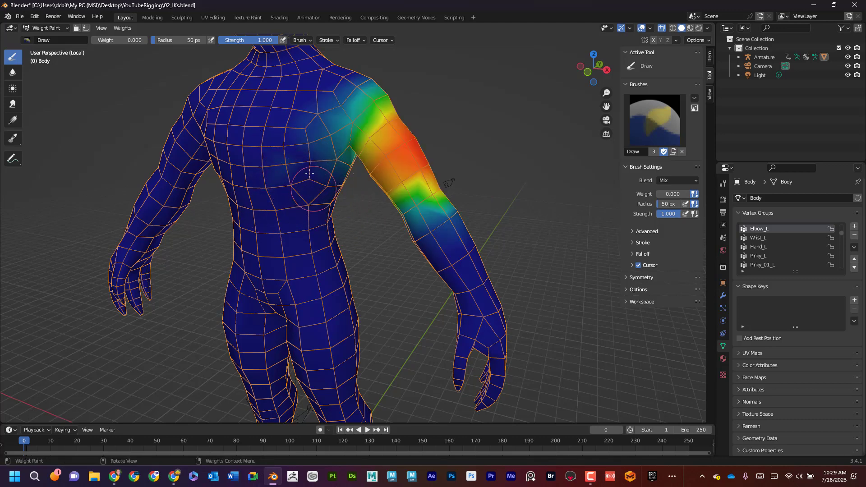
Play the arm animation from frame 0 and examine the chest and left arm deformation up close, stopping at frame 80
middle_click_drag(334, 227, 250, 191)
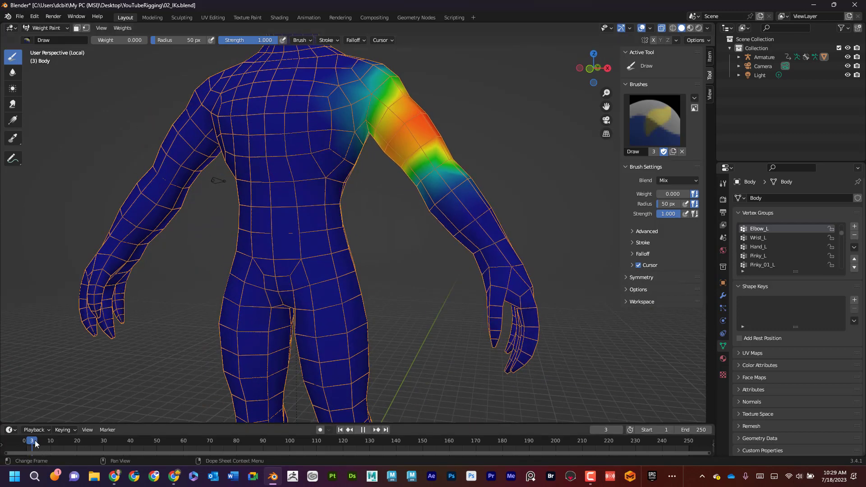
left_click(79, 442)
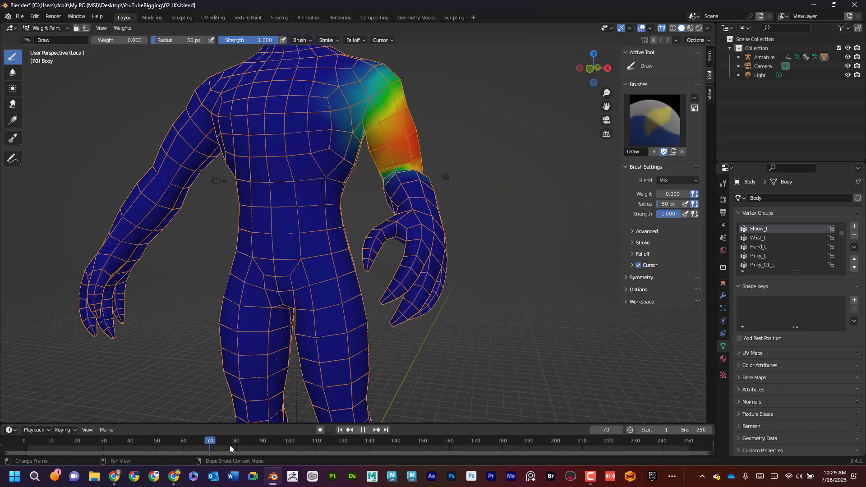
key("space")
middle_click_drag(361, 202, 331, 208)
scroll(333, 211, "up", 3)
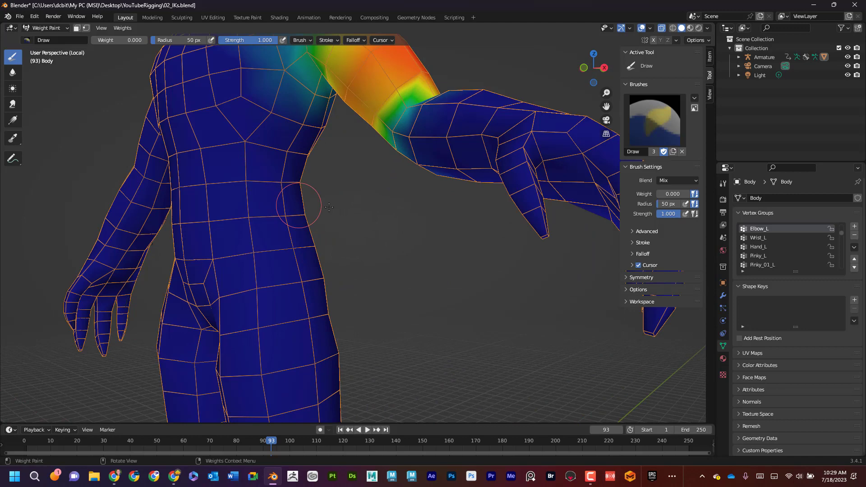
middle_click_drag(329, 207, 372, 232)
scroll(372, 232, "down", 4)
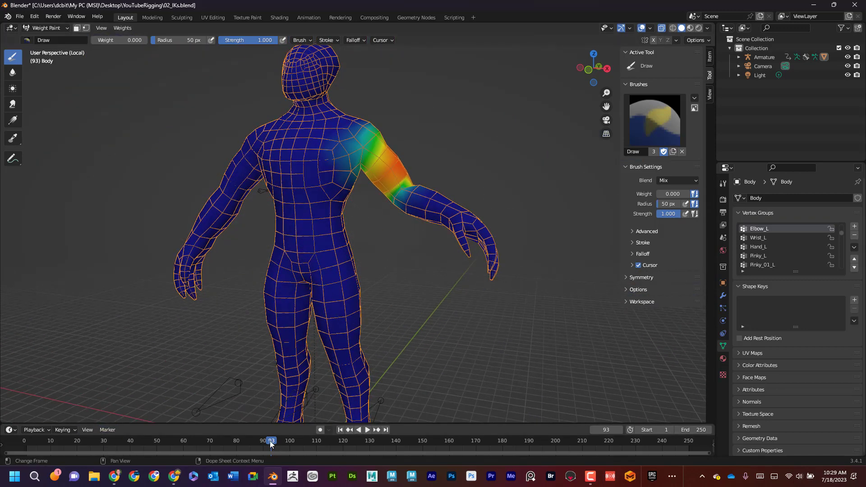
mouse_move(270, 441)
left_mouse_down()
mouse_move(125, 430)
mouse_move(259, 430)
left_mouse_up()
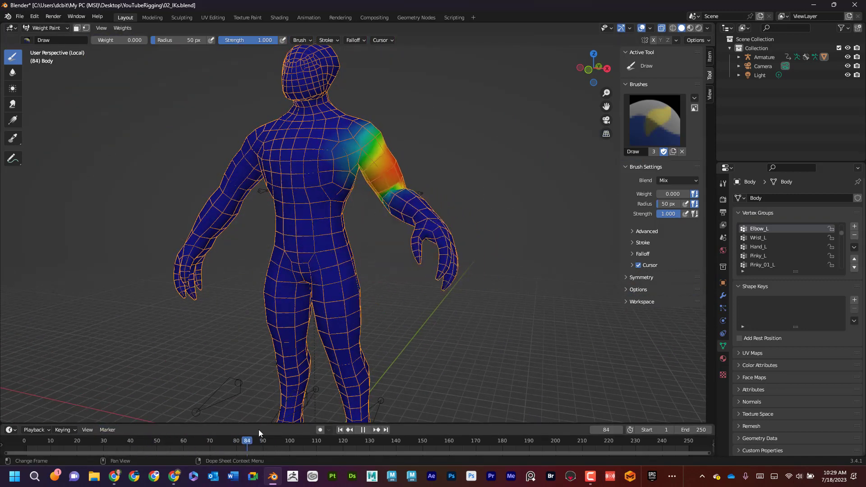
key("Escape")
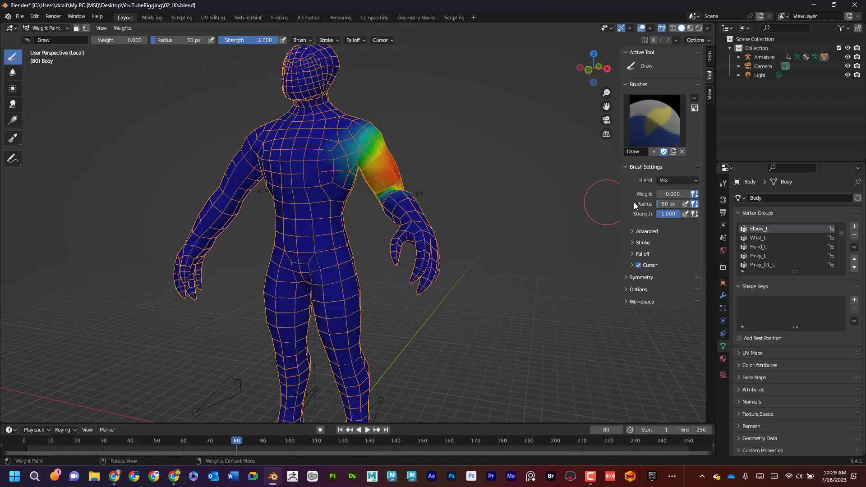
Set the Draw brush weight to 0.224 and run the arm animation to frame 44, viewing the bent left arm from the side
left_click_drag(659, 194, 665, 195)
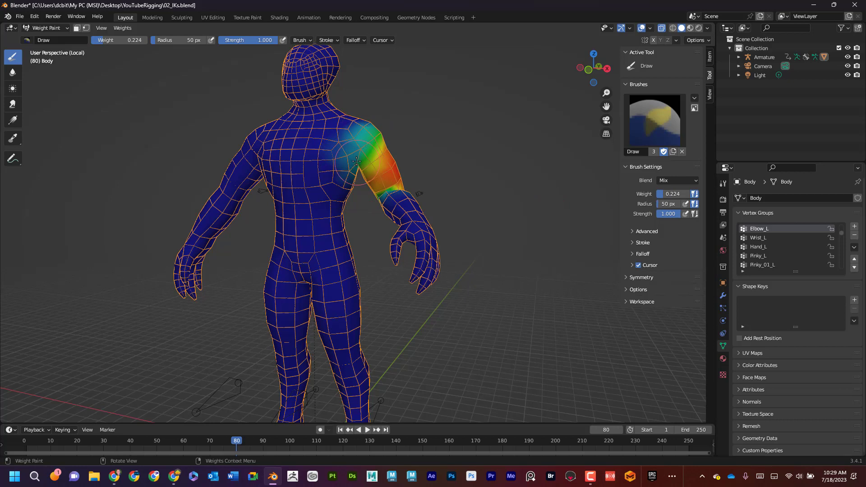
left_click_drag(231, 443, 186, 439)
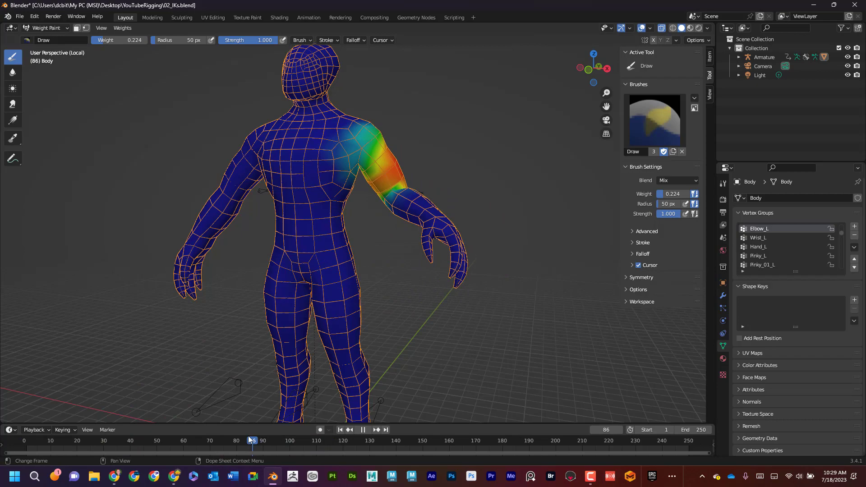
key("Escape")
middle_click_drag(399, 348, 318, 335)
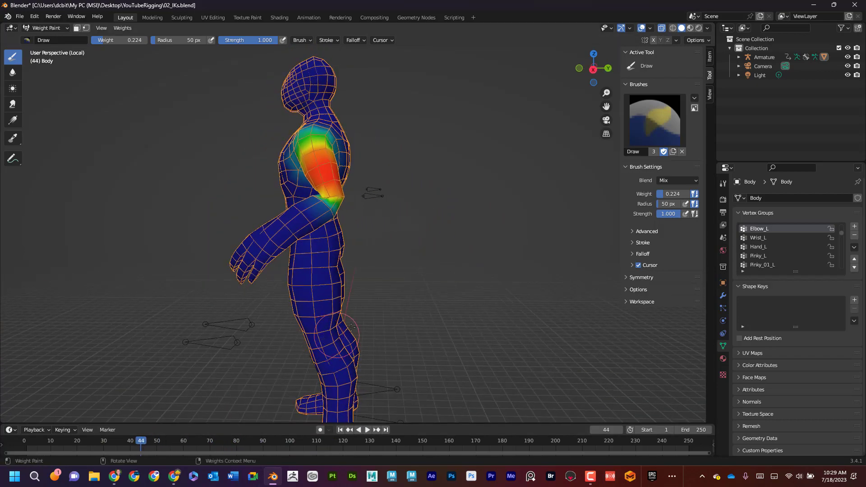
At frame 10, set the Draw brush weight to 0.882 and paint stronger Elbow_L weight just above the left elbow
scroll(361, 296, "up", 3)
mouse_move(379, 275)
middle_mouse_down()
mouse_move(409, 280)
mouse_move(324, 203)
middle_mouse_up()
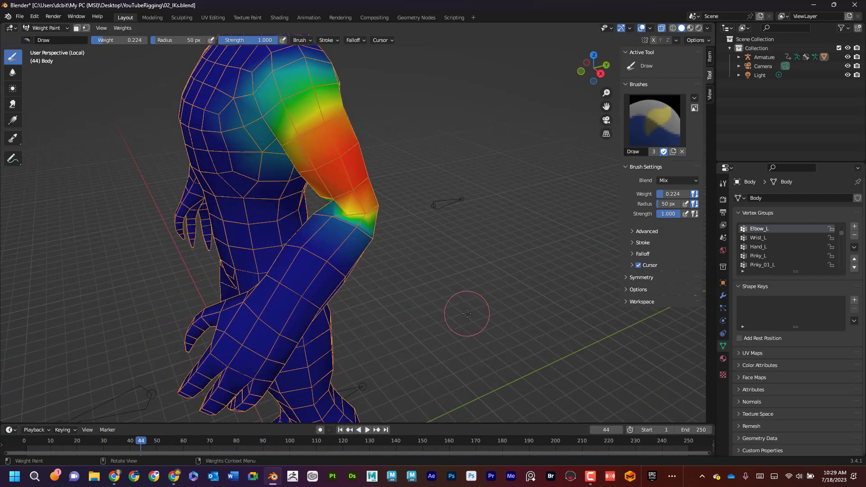
middle_click_drag(466, 314, 431, 302)
left_click_drag(138, 442, 51, 440)
middle_click_drag(478, 199, 504, 203)
left_click_drag(663, 195, 685, 195)
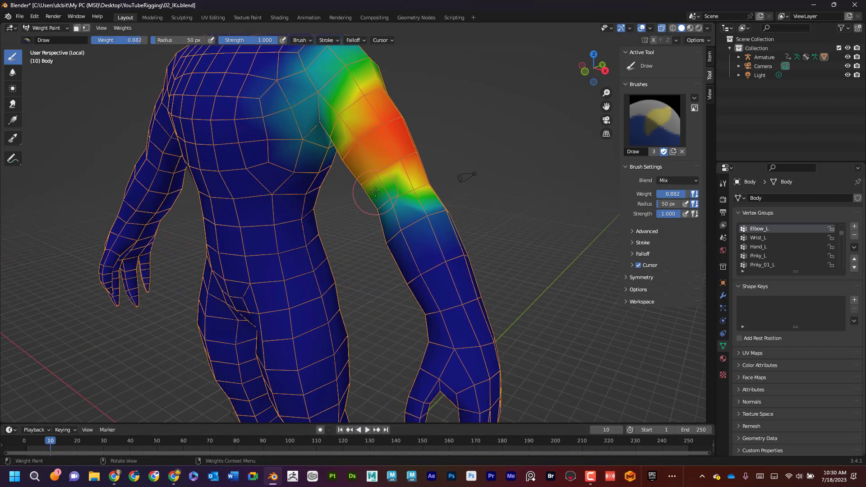
mouse_move(375, 193)
left_mouse_down()
mouse_move(388, 189)
mouse_move(371, 197)
left_mouse_up()
middle_click_drag(372, 198, 503, 153)
mouse_move(481, 164)
left_mouse_down()
mouse_move(458, 180)
mouse_move(468, 179)
left_mouse_up()
middle_click_drag(469, 181, 428, 206)
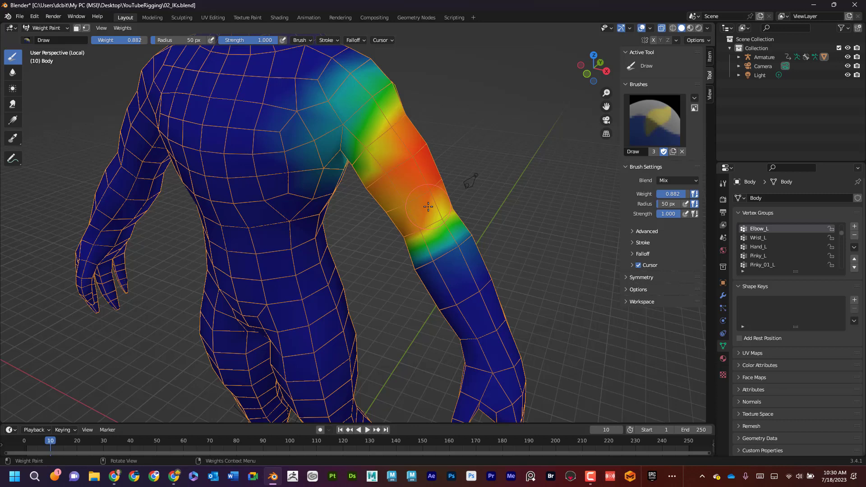
left_click_drag(437, 207, 427, 212)
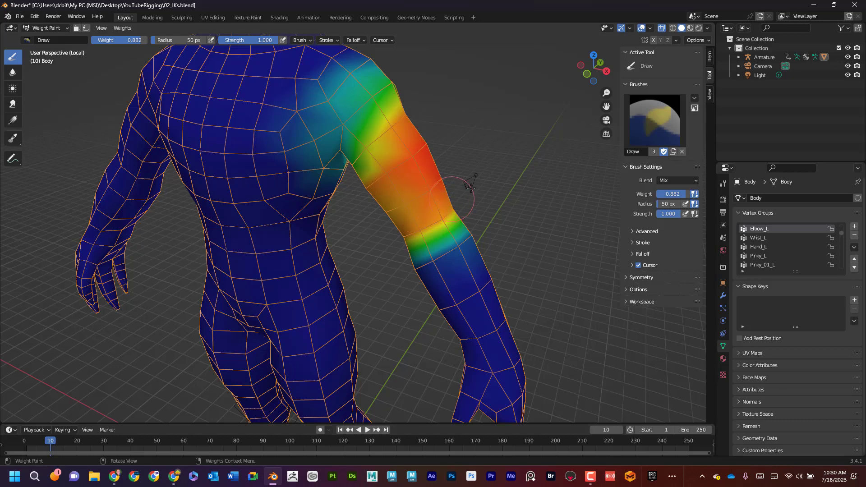
Scrub the arm animation to frames 47, 29 and 39 and examine the left elbow bend from several sides
middle_click_drag(470, 185, 226, 324)
left_click_drag(52, 445, 150, 421)
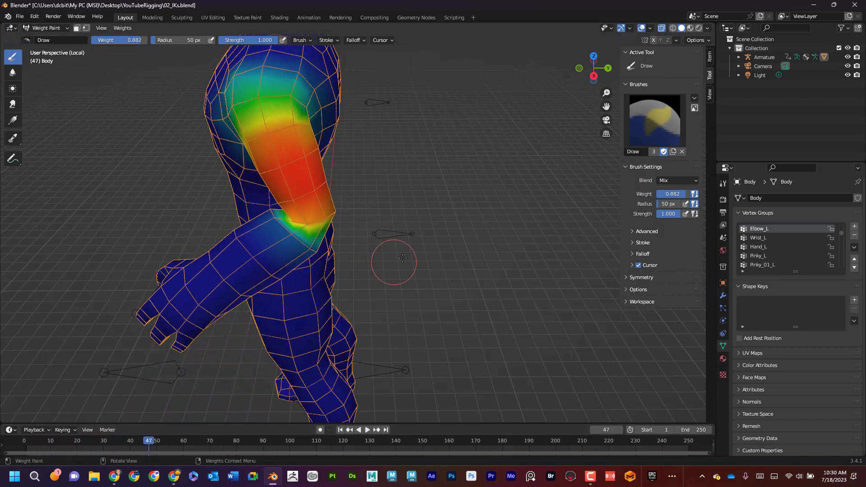
key("space")
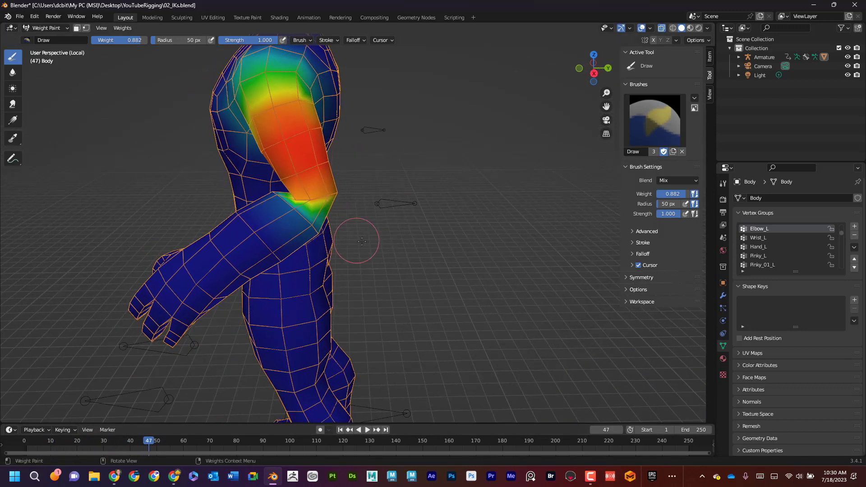
middle_click_drag(361, 241, 381, 249)
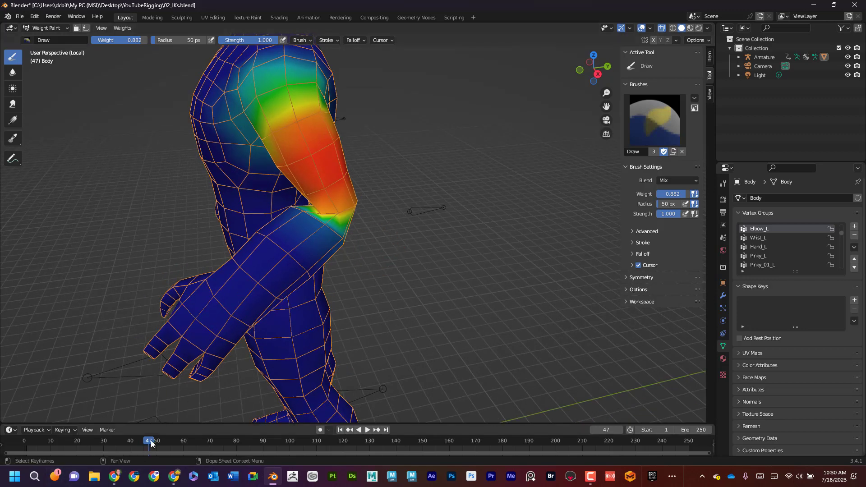
left_click_drag(152, 444, 102, 440)
middle_click_drag(392, 245, 311, 239)
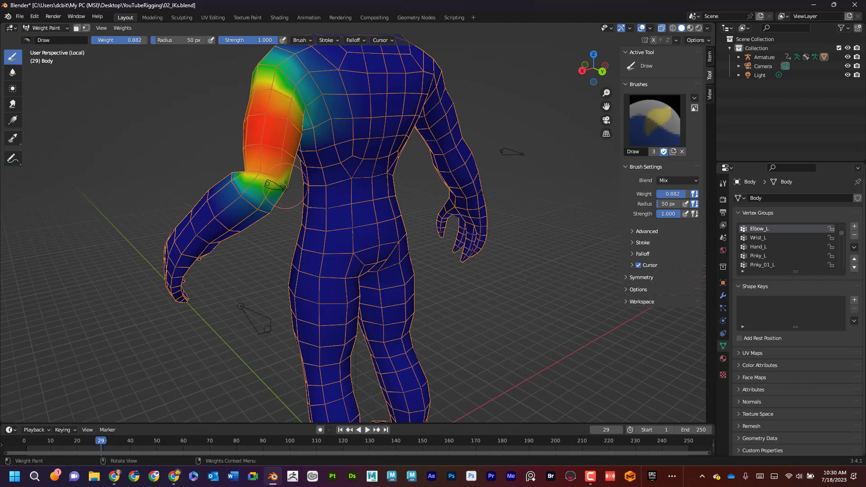
left_click_drag(95, 444, 128, 444)
mouse_move(203, 306)
middle_mouse_down()
mouse_move(314, 307)
mouse_move(234, 296)
middle_mouse_up()
scroll(275, 307, "down", 3)
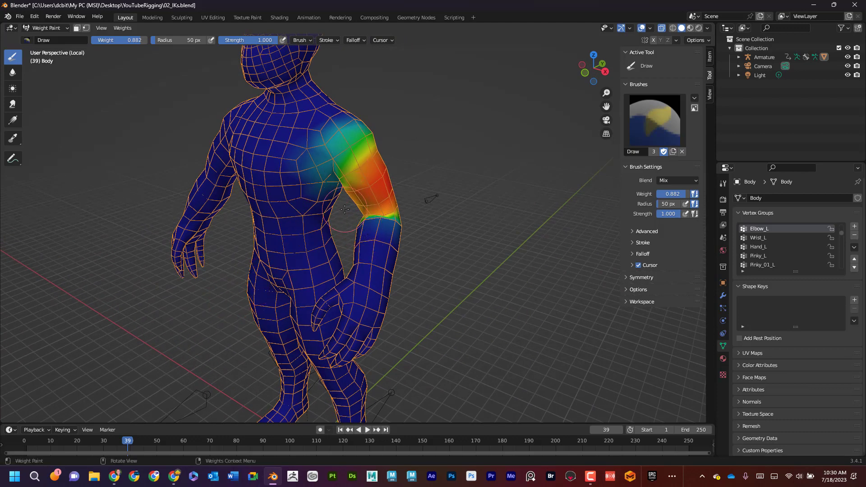
Run the arm animation from frame 0 and examine the elbow crease up close around frame 62, ending at frame 0
middle_click_drag(340, 222, 271, 231)
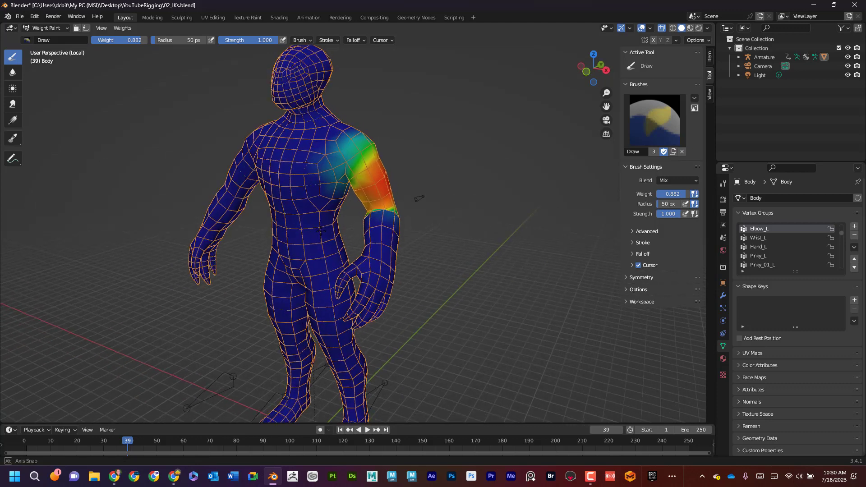
key("shift+ctrl+space")
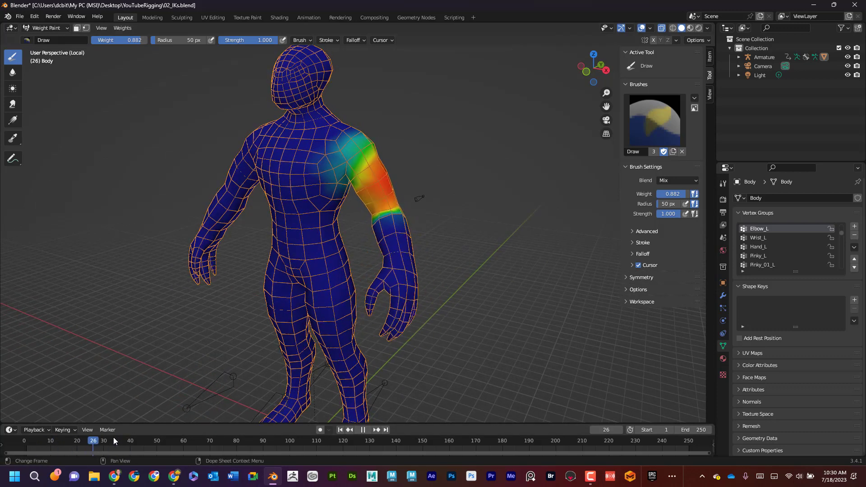
left_click_drag(77, 434, 15, 432)
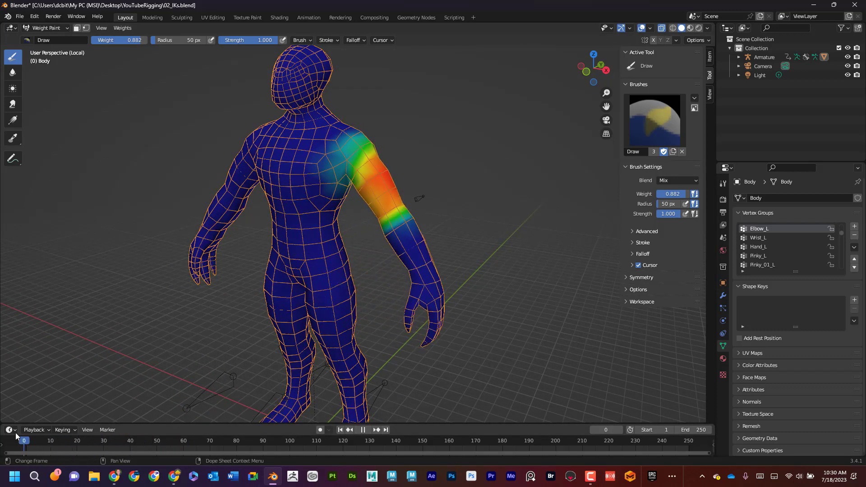
middle_click_drag(351, 285, 341, 292)
scroll(341, 293, "up", 3)
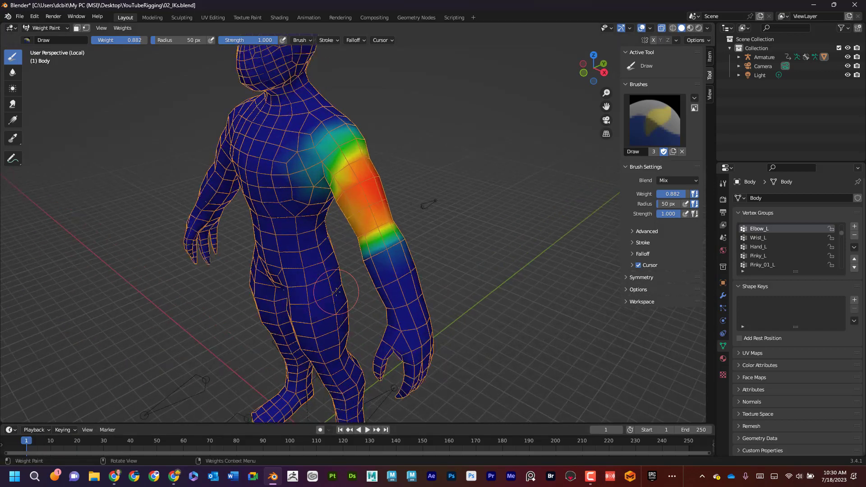
mouse_move(452, 240)
middle_mouse_down()
mouse_move(426, 245)
mouse_move(404, 226)
middle_mouse_up()
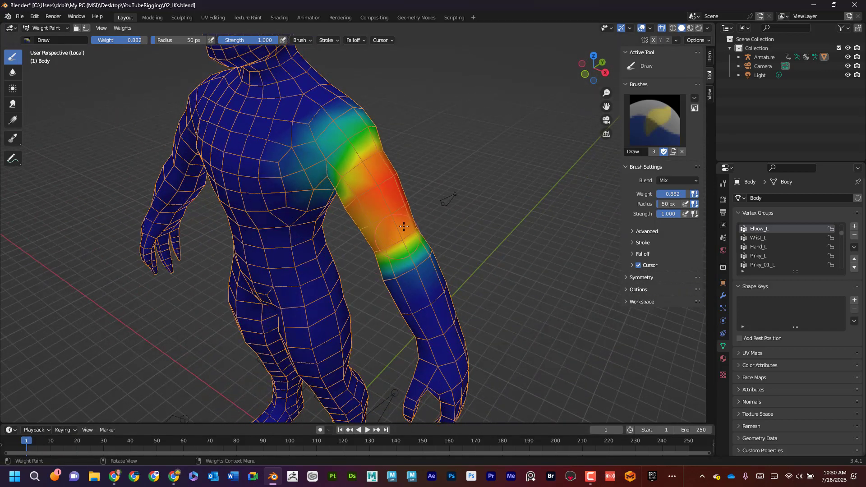
key("space")
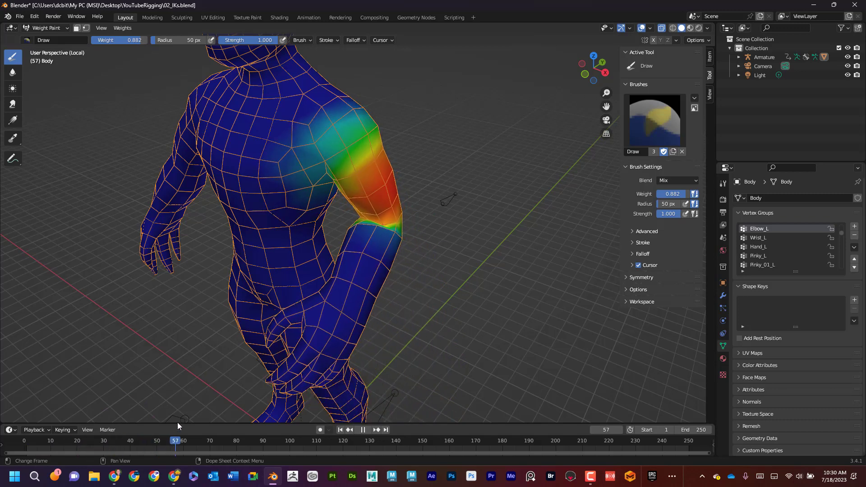
key("space")
middle_click_drag(379, 253, 386, 257)
scroll(386, 257, "up", 2)
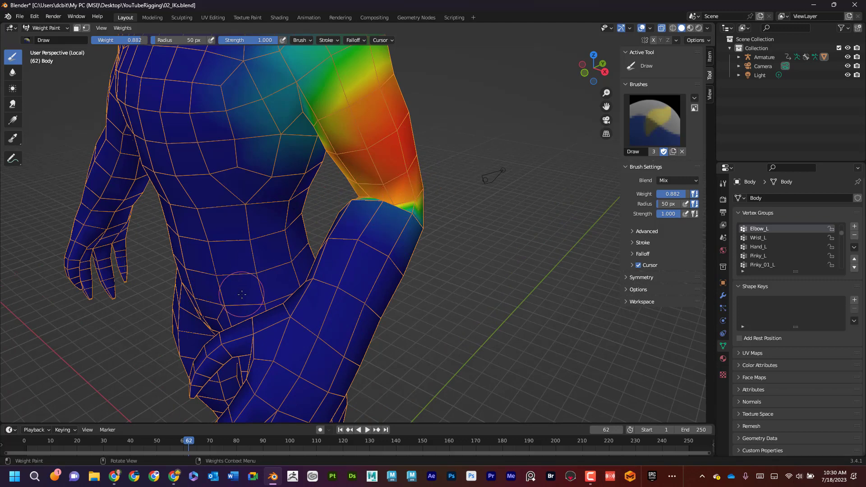
left_click_drag(188, 443, 709, 443)
key("space")
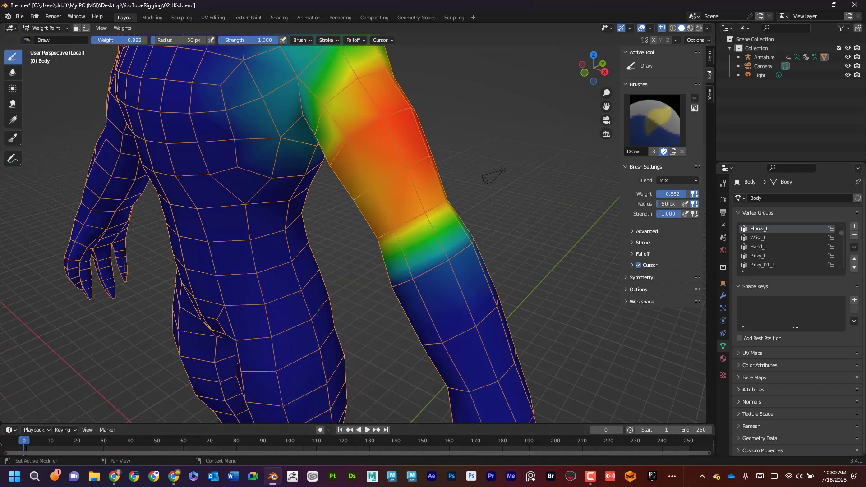
Replay the arm animation with the whole body in view, scrubbing to frame 92 and back to frame 1
scroll(268, 269, "down", 3)
middle_click_drag(268, 269, 289, 264)
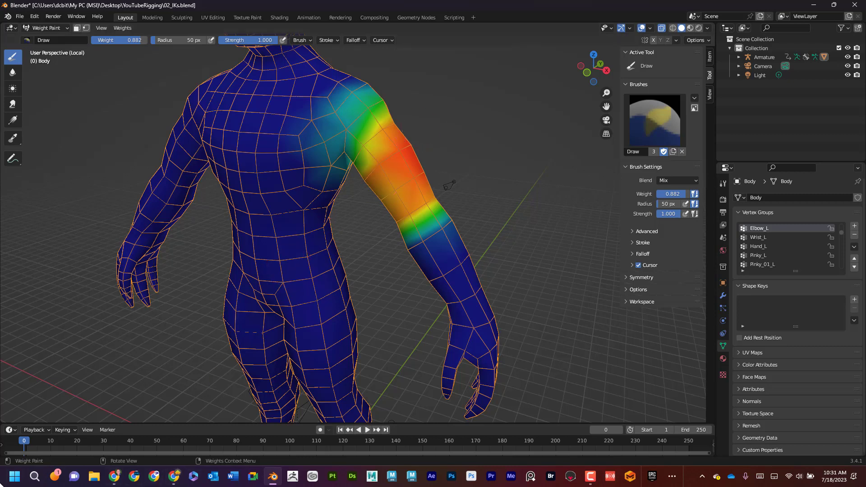
key("space")
scroll(299, 300, "down", 3)
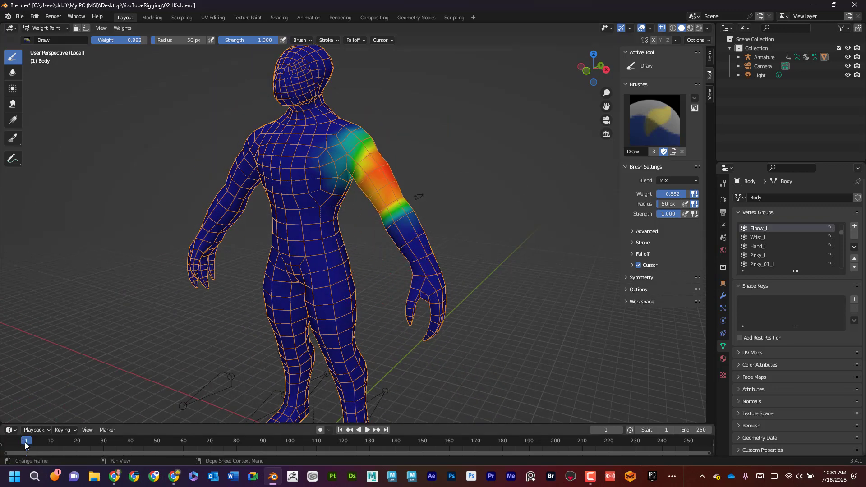
key("space")
left_click(270, 445)
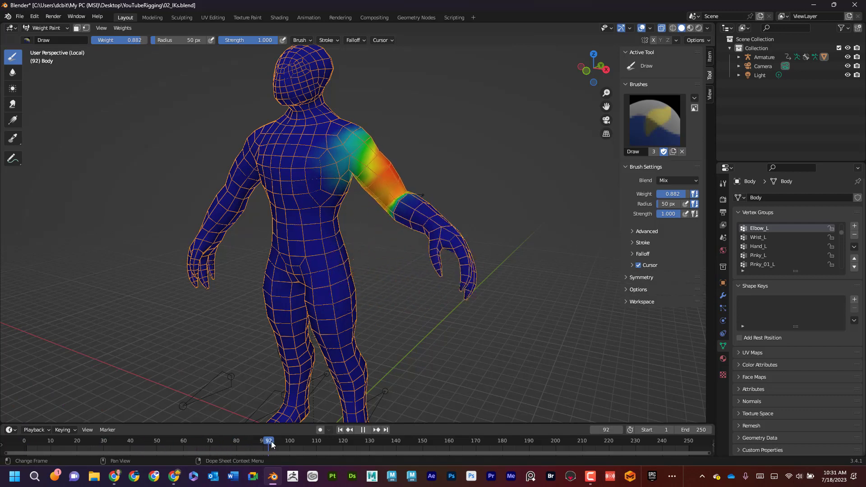
left_click_drag(271, 442, 26, 441)
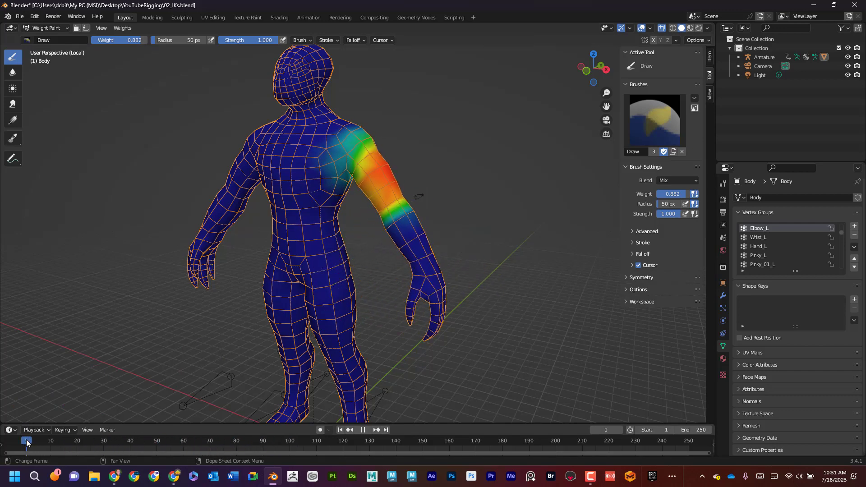
key("space")
Put the armature in Pose Mode, select the Wrist_IK_L bone and remove its test keyframes
left_click(55, 28)
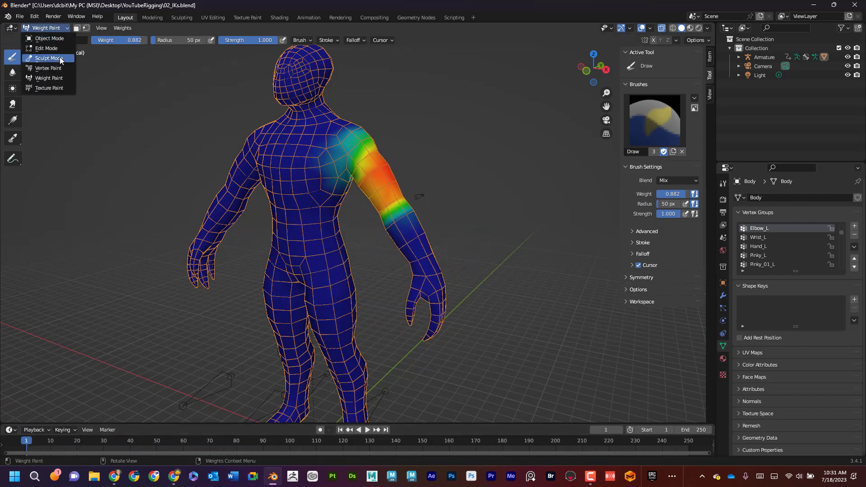
left_click(47, 28)
left_click(48, 37)
left_click(225, 376)
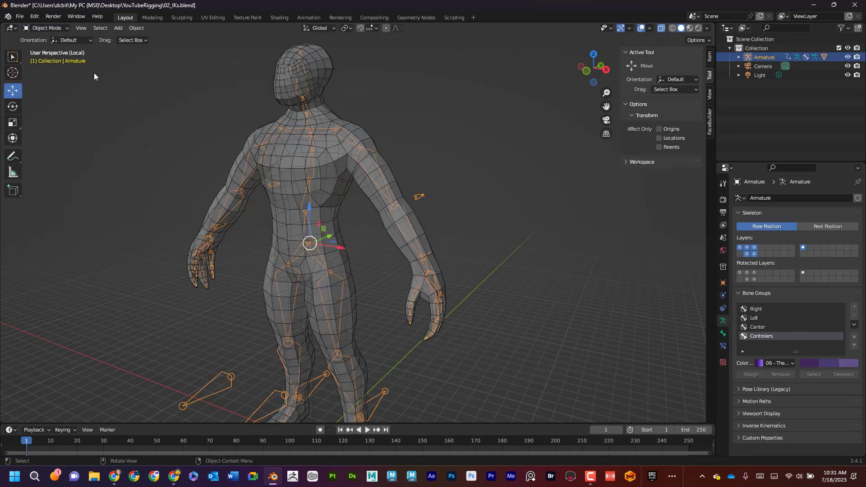
left_click(57, 28)
left_click(57, 58)
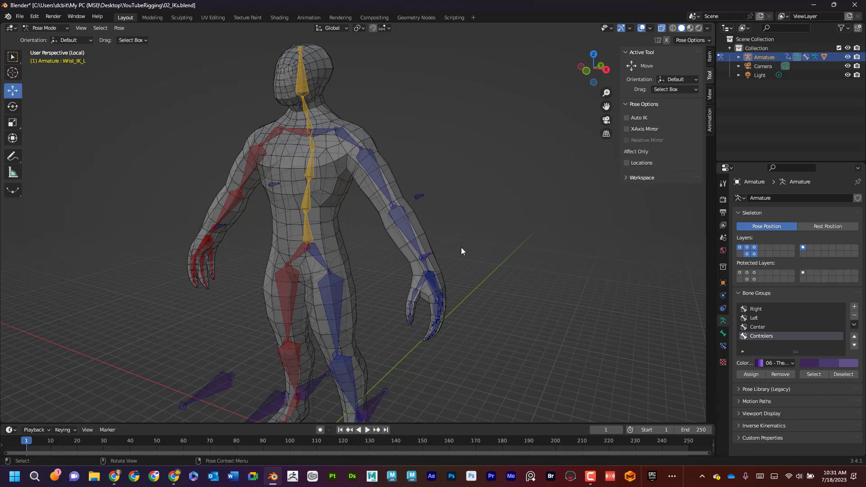
left_click(428, 255)
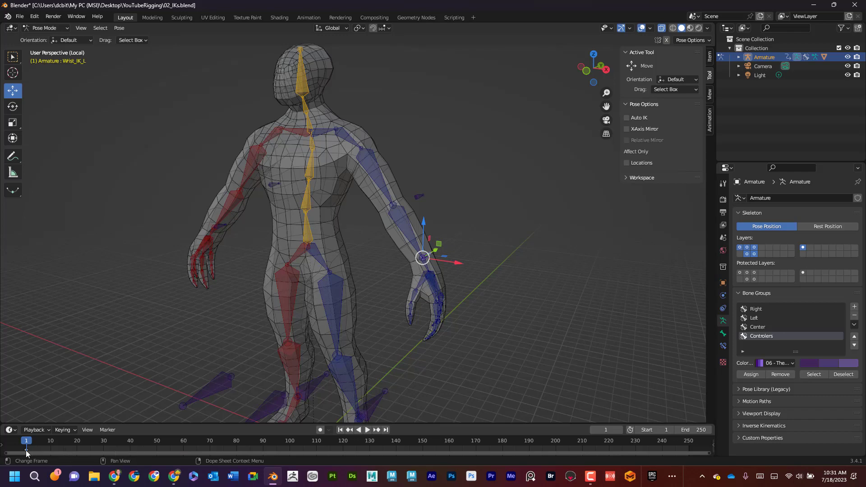
Select the Heel_IK_L bone and insert a Location & Rotation keyframe at frame 1
middle_click_drag(492, 297, 494, 310)
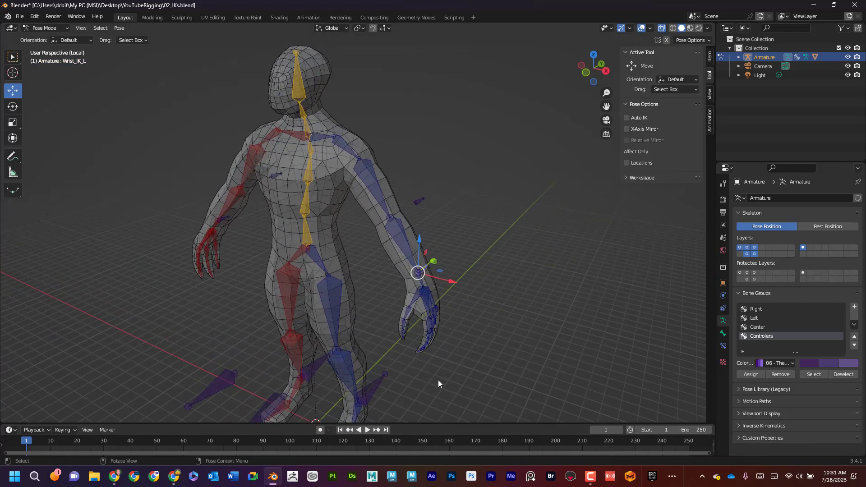
middle_click_drag(444, 361, 460, 265, "shift")
middle_click_drag(460, 264, 439, 263)
left_click(408, 302)
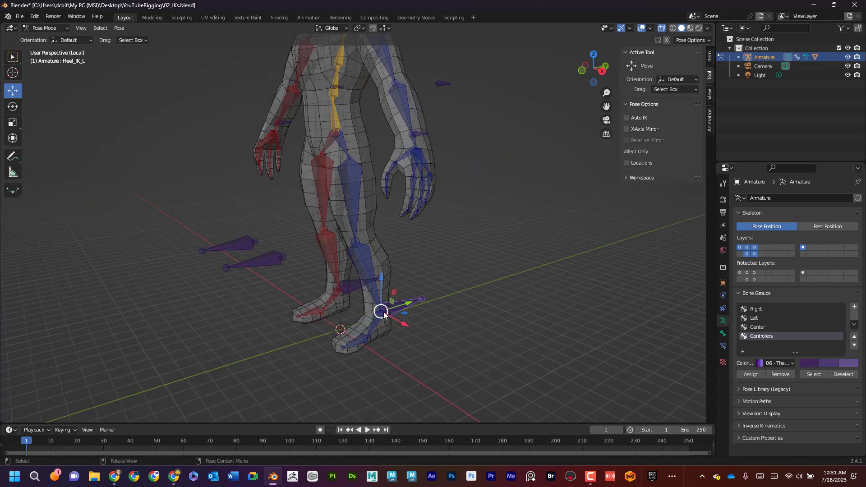
key("i")
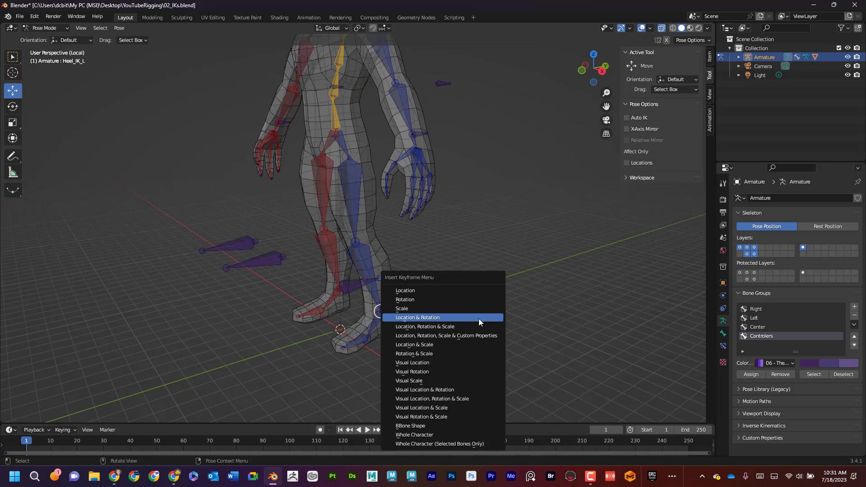
left_click(478, 320)
Raise Heel_IK_L along Z at frame 60 to bend the left knee, keyframe it, and scrub through the motion back to frame 0
left_click_drag(32, 441, 195, 436)
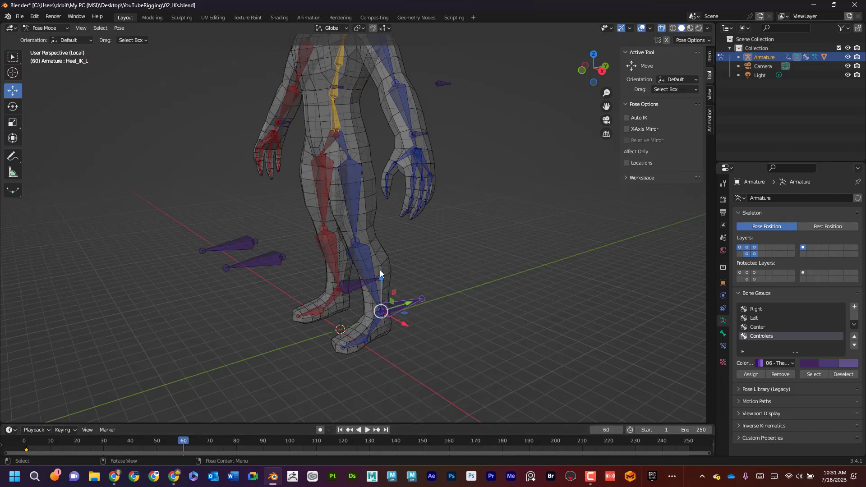
left_click_drag(379, 271, 380, 222)
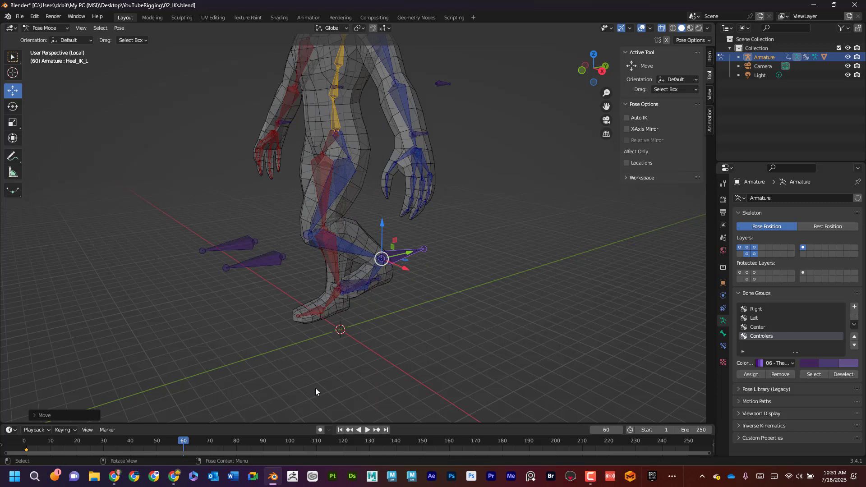
key("i")
left_click(331, 330)
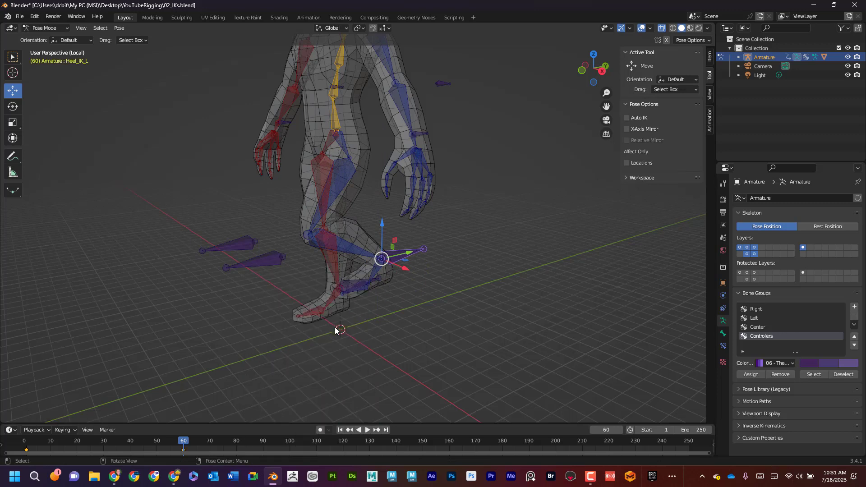
left_click_drag(183, 440, 680, 421)
key("space")
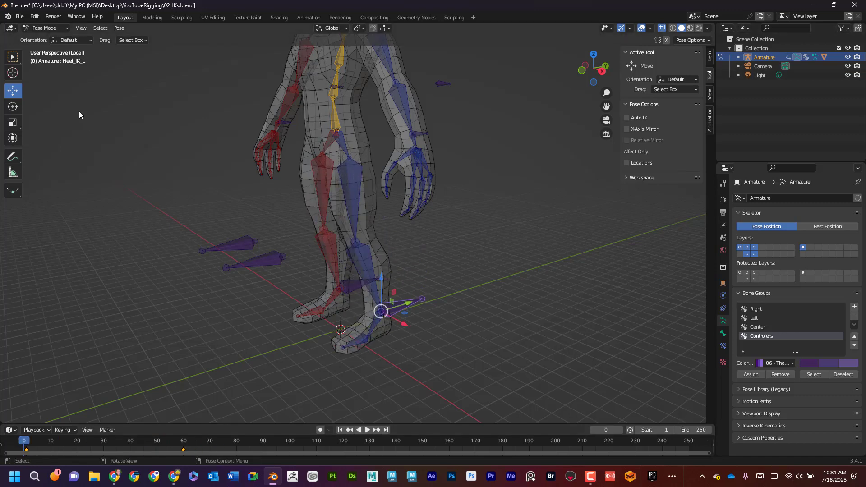
Leave Pose Mode, select the Body mesh and switch it to Weight Paint mode
left_click(48, 28)
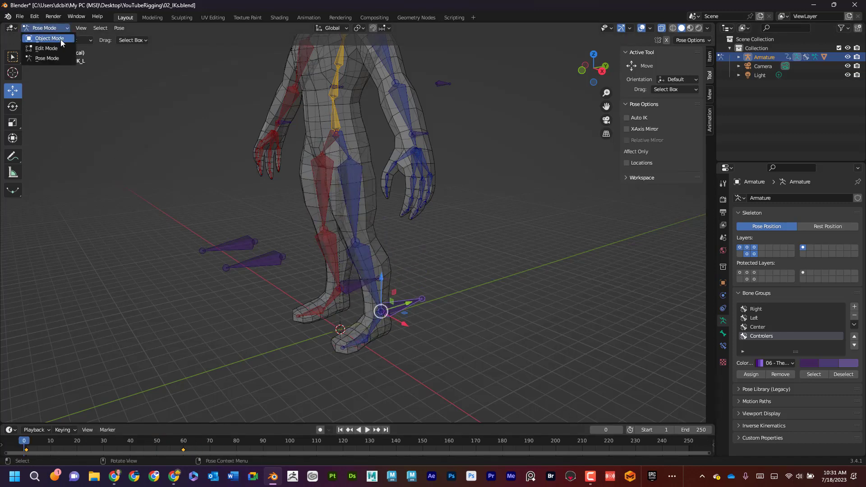
left_click(48, 39)
left_click(363, 199)
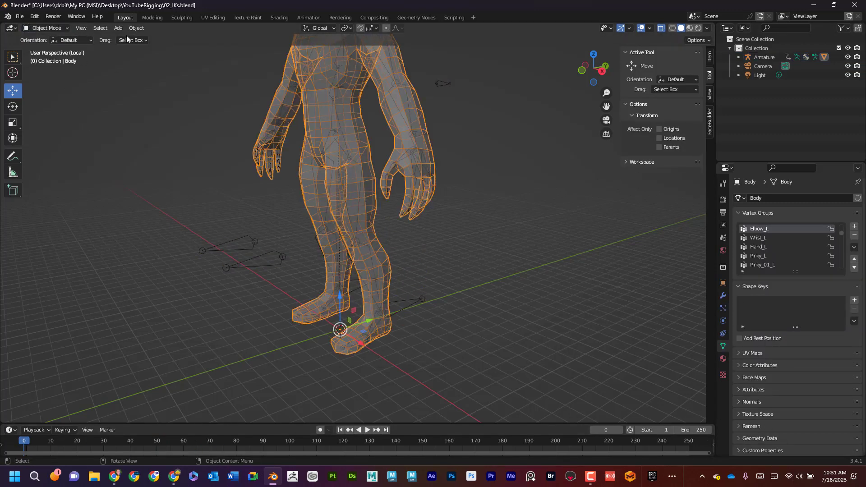
left_click(47, 28)
left_click(71, 77)
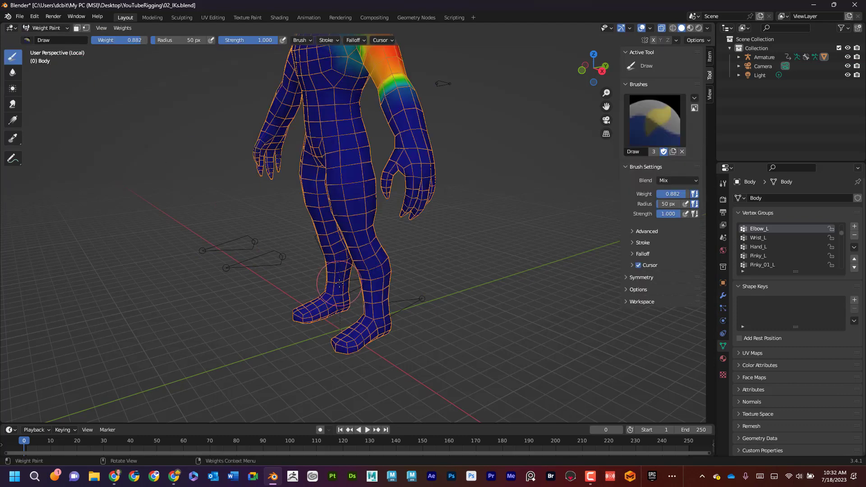
Return to Object Mode, select the Armature together with the Body mesh as the active object, and enter Weight Paint mode
scroll(339, 279, "up", 3)
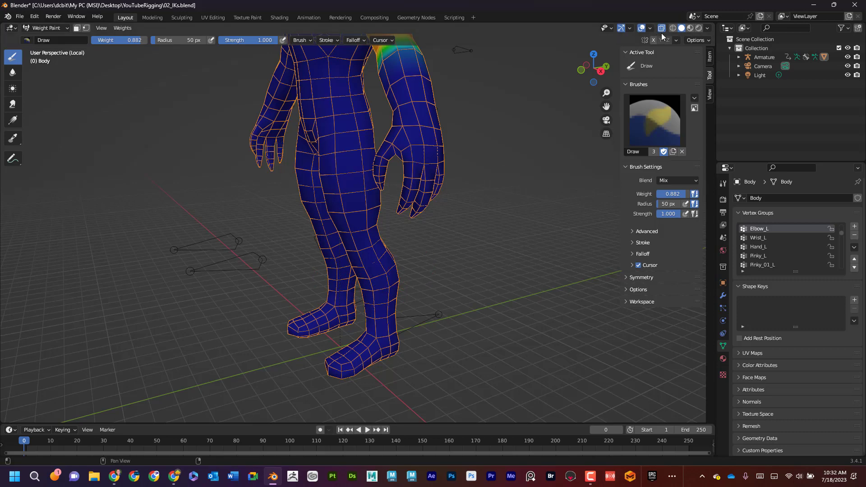
left_click_drag(591, 71, 599, 70)
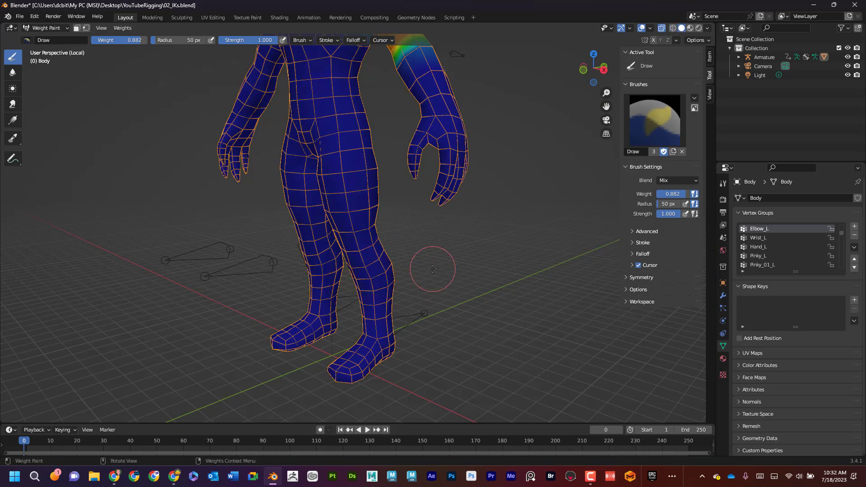
left_click(47, 28)
left_click(50, 36)
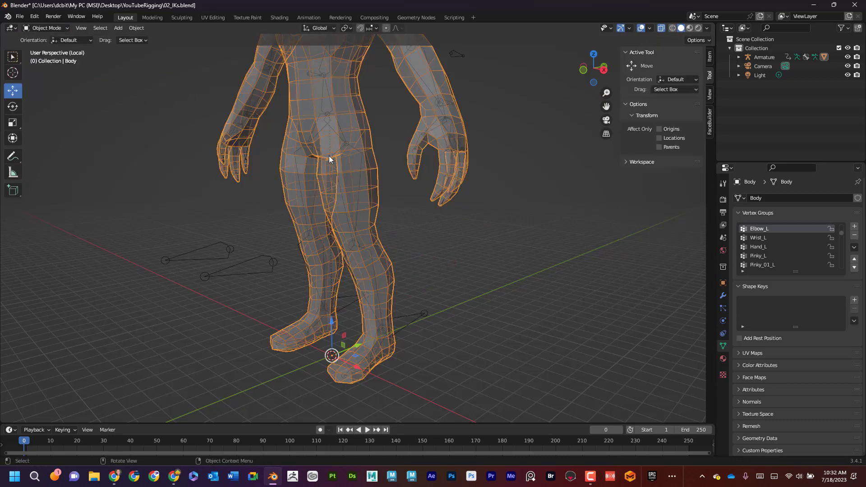
left_click(328, 120)
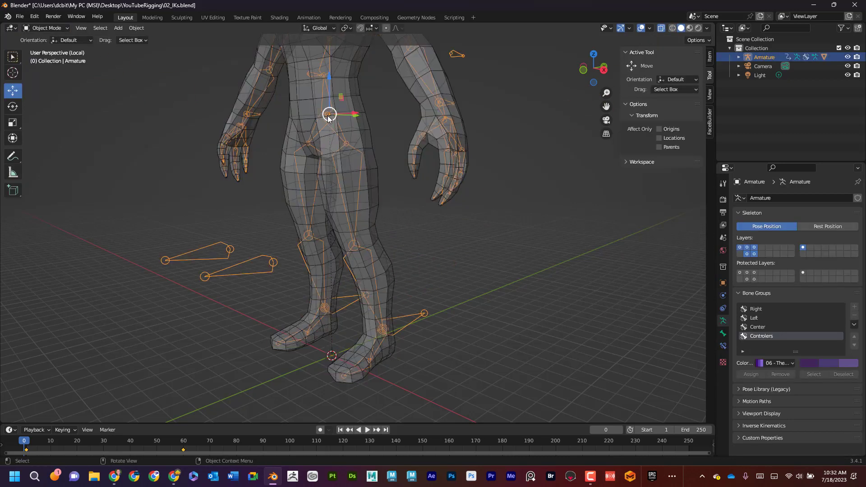
left_click(361, 126)
left_click(47, 28)
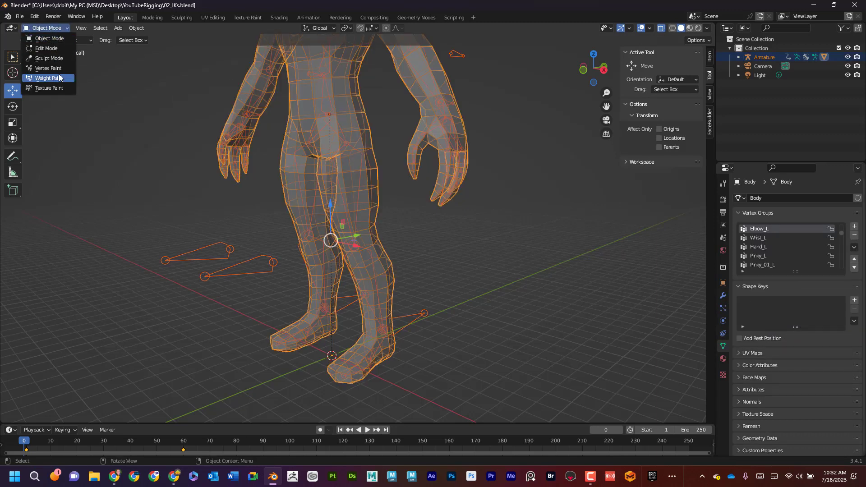
left_click(43, 71)
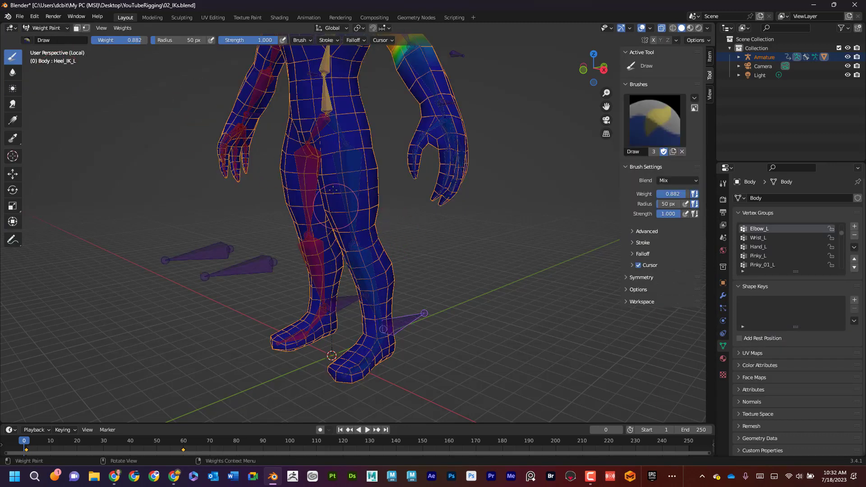
Select the Ankle_L bone to show its weights, and run through the left knee-bend animation, finishing back at frame 0
left_click(366, 277, "ctrl")
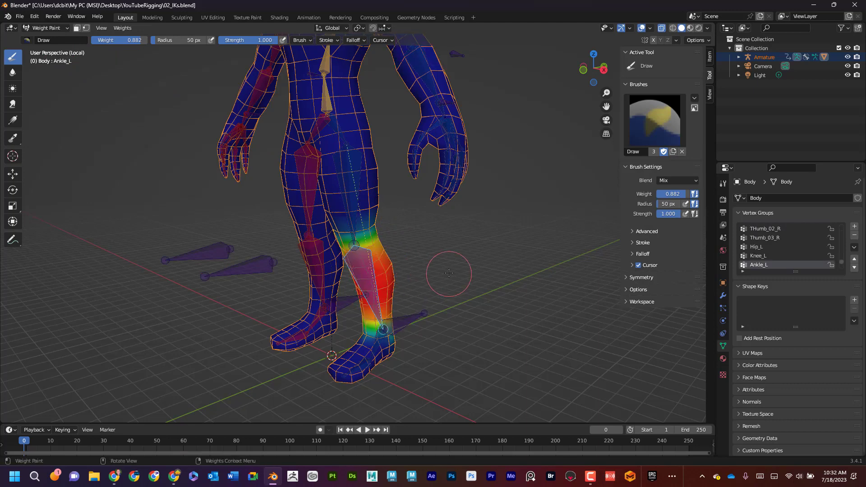
mouse_move(449, 273)
middle_mouse_down()
mouse_move(437, 275)
mouse_move(465, 261)
mouse_move(453, 268)
middle_mouse_up()
key("space")
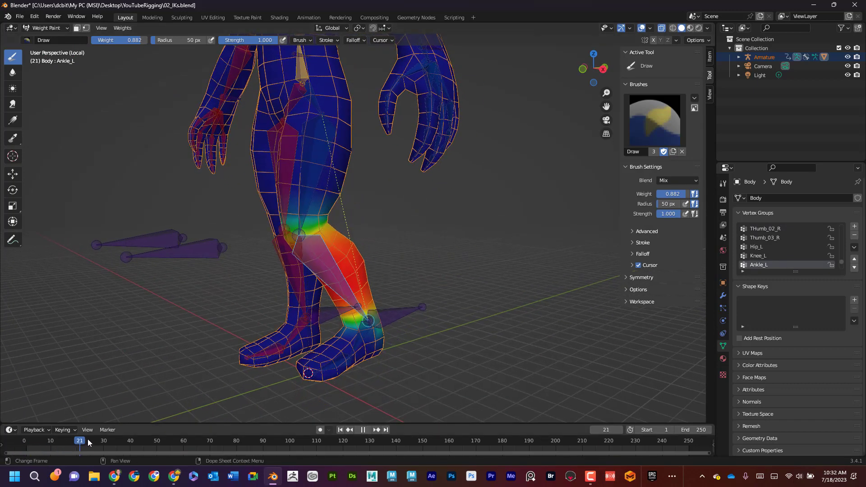
left_click_drag(115, 429, 173, 415)
mouse_move(267, 307)
middle_mouse_down()
mouse_move(420, 305)
mouse_move(278, 312)
middle_mouse_up()
left_click_drag(174, 441, 23, 441)
scroll(542, 239, "down", 2)
middle_click_drag(499, 246, 507, 313)
middle_click_drag(513, 281, 532, 303, "shift")
scroll(527, 304, "down", 1)
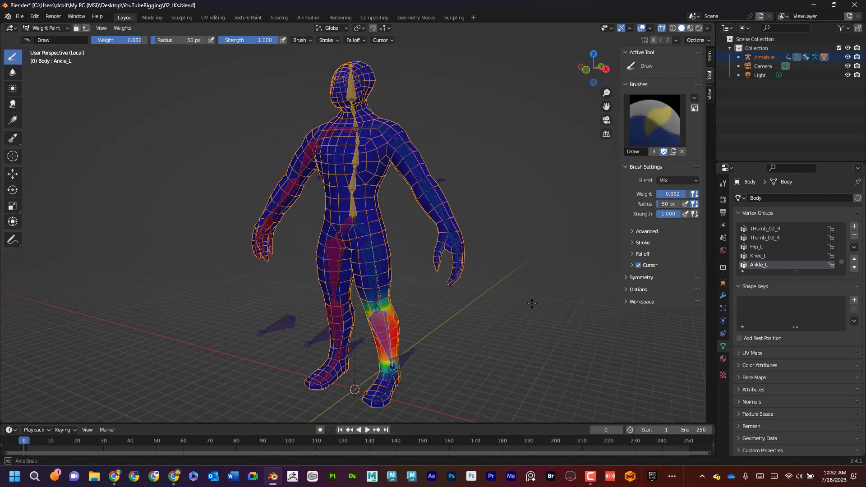